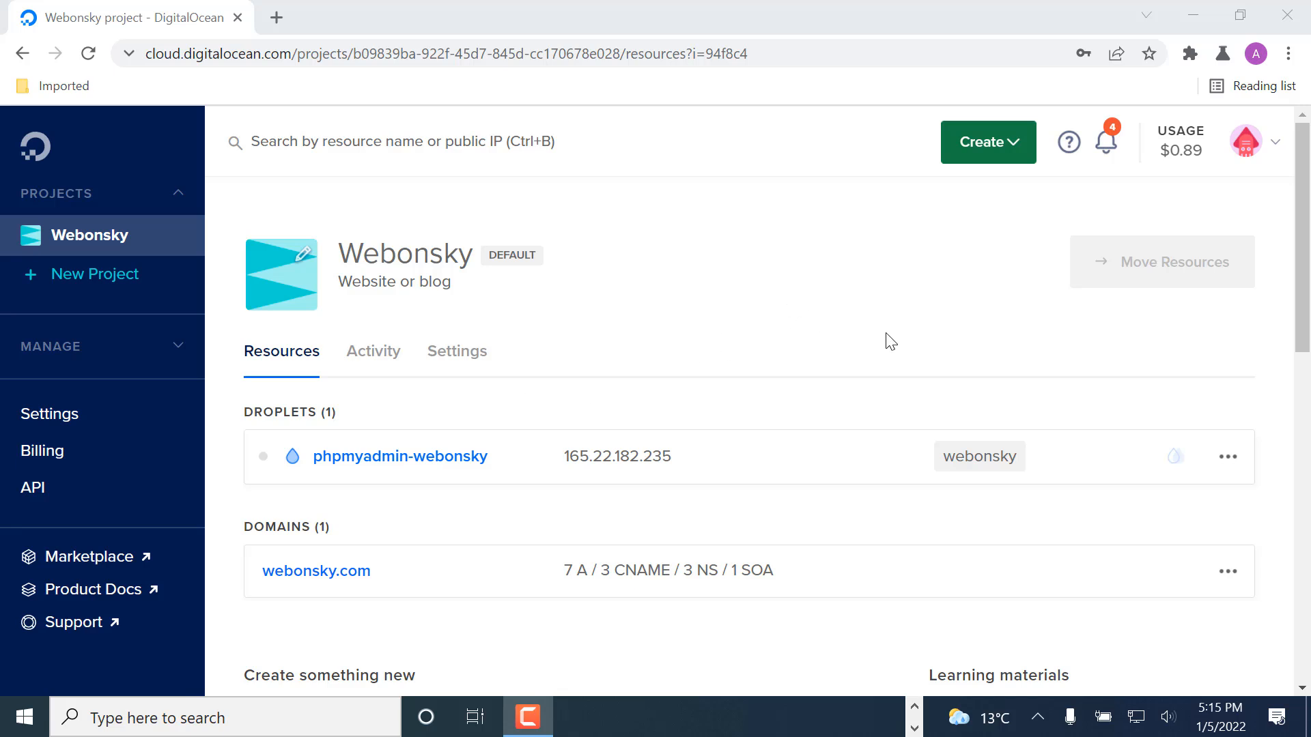
Step: Start creating a new Droplet from the Webonsky project page
click(986, 155)
scroll(986, 155, down, 3)
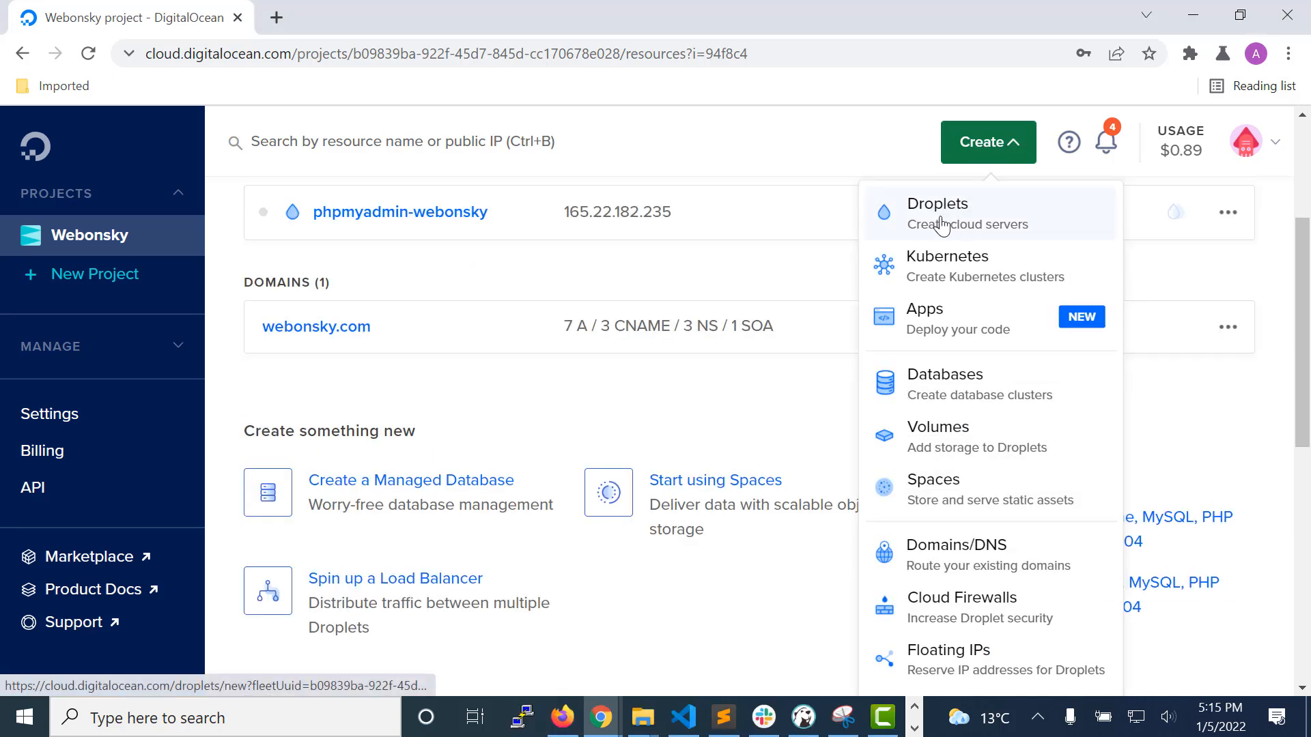
click(988, 220)
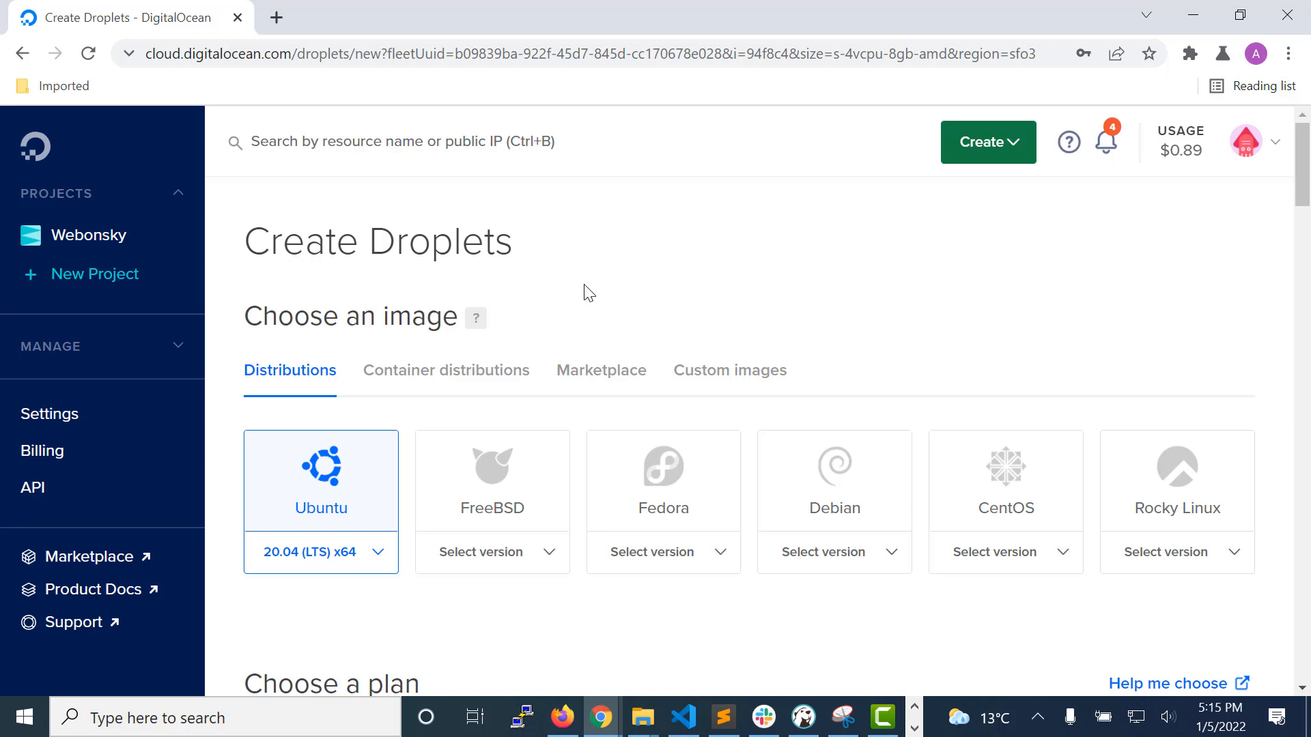
Step: Choose the Regular Intel with SSD CPU option and the $5/mo plan with 1 GB / 1 CPU for the Basic Droplet
scroll(225, 344, down, 1)
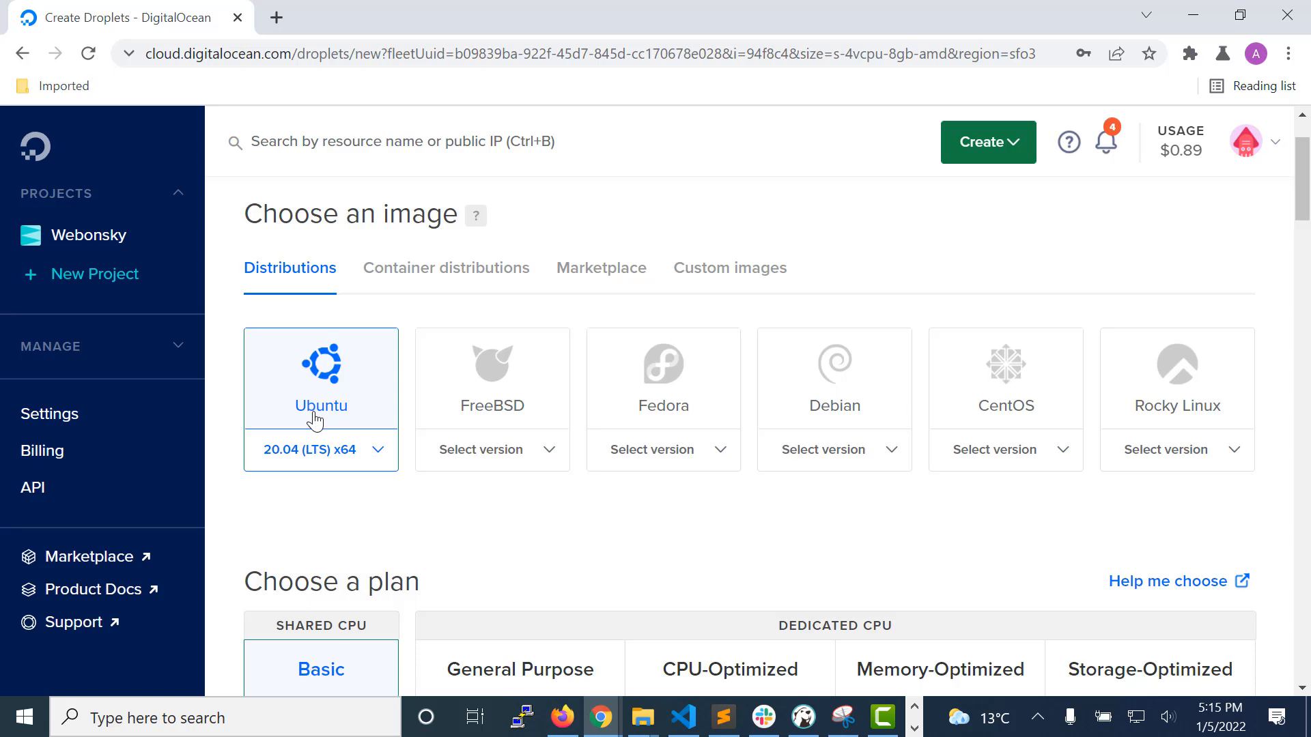
scroll(314, 427, down, 3)
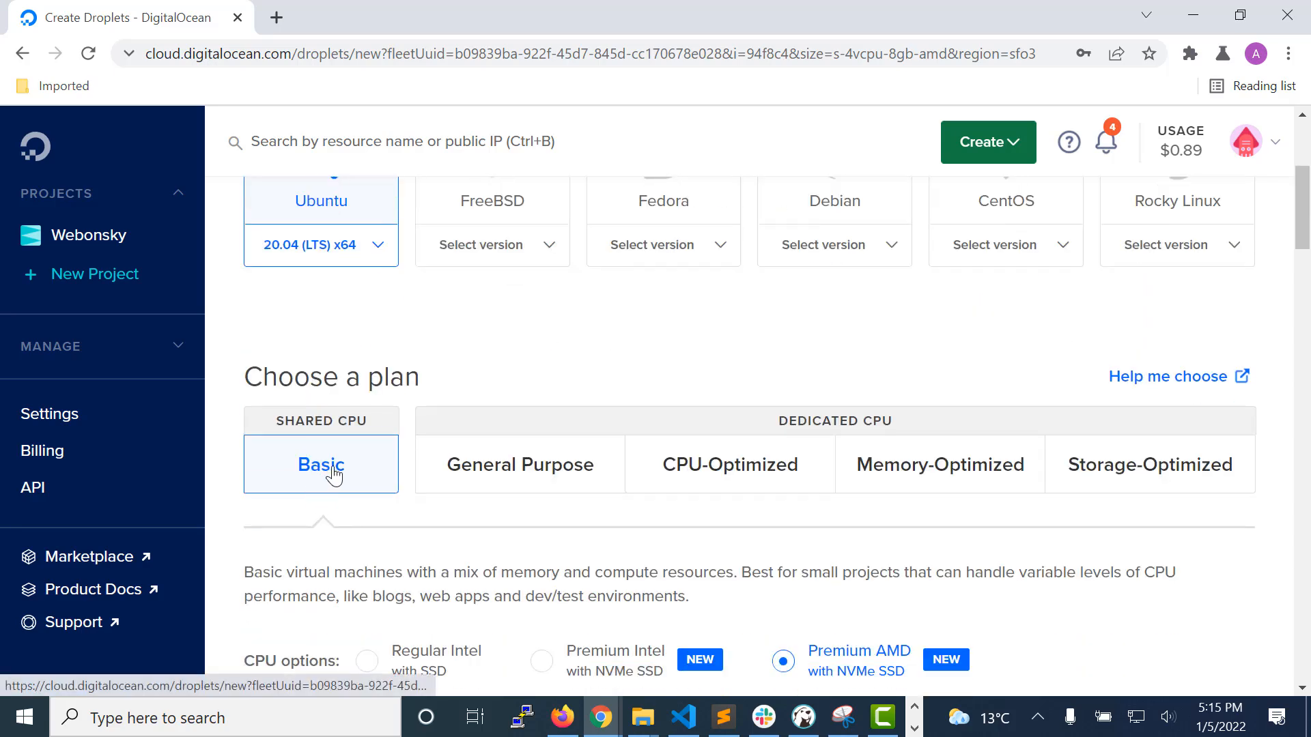
scroll(321, 409, down, 3)
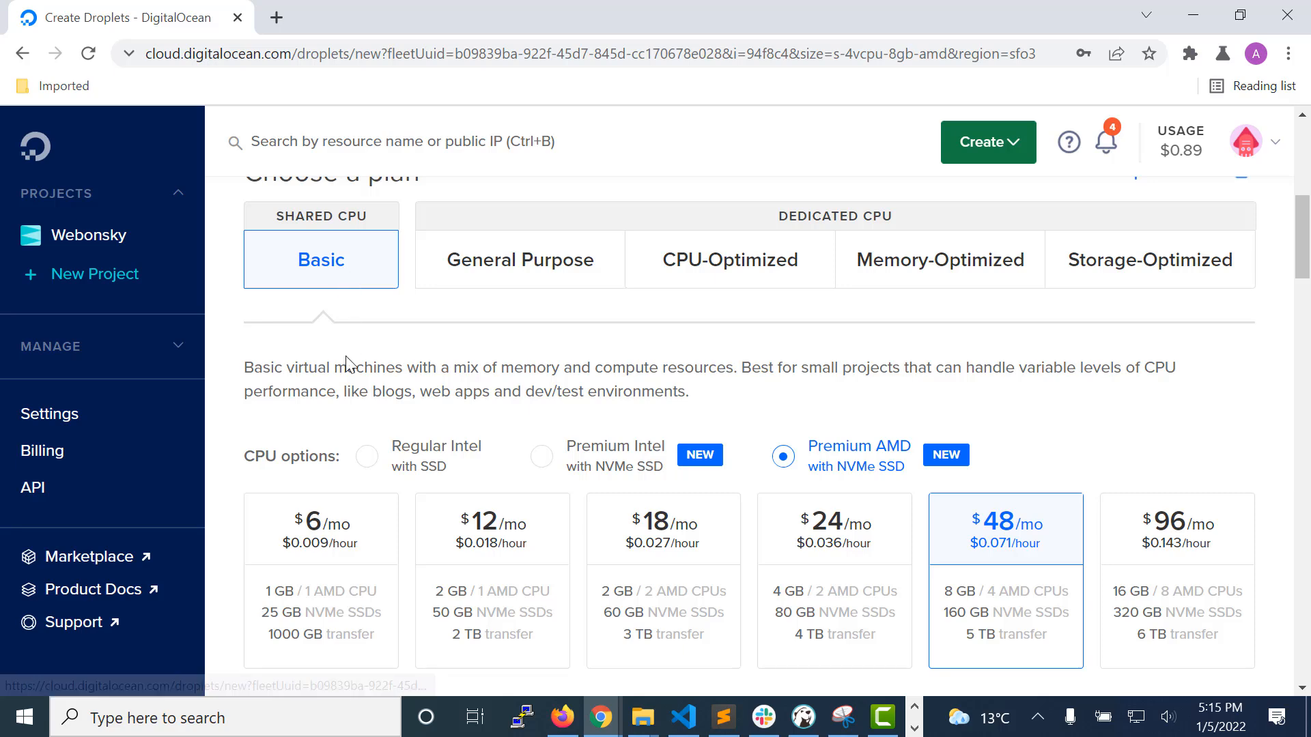
scroll(346, 362, up, 2)
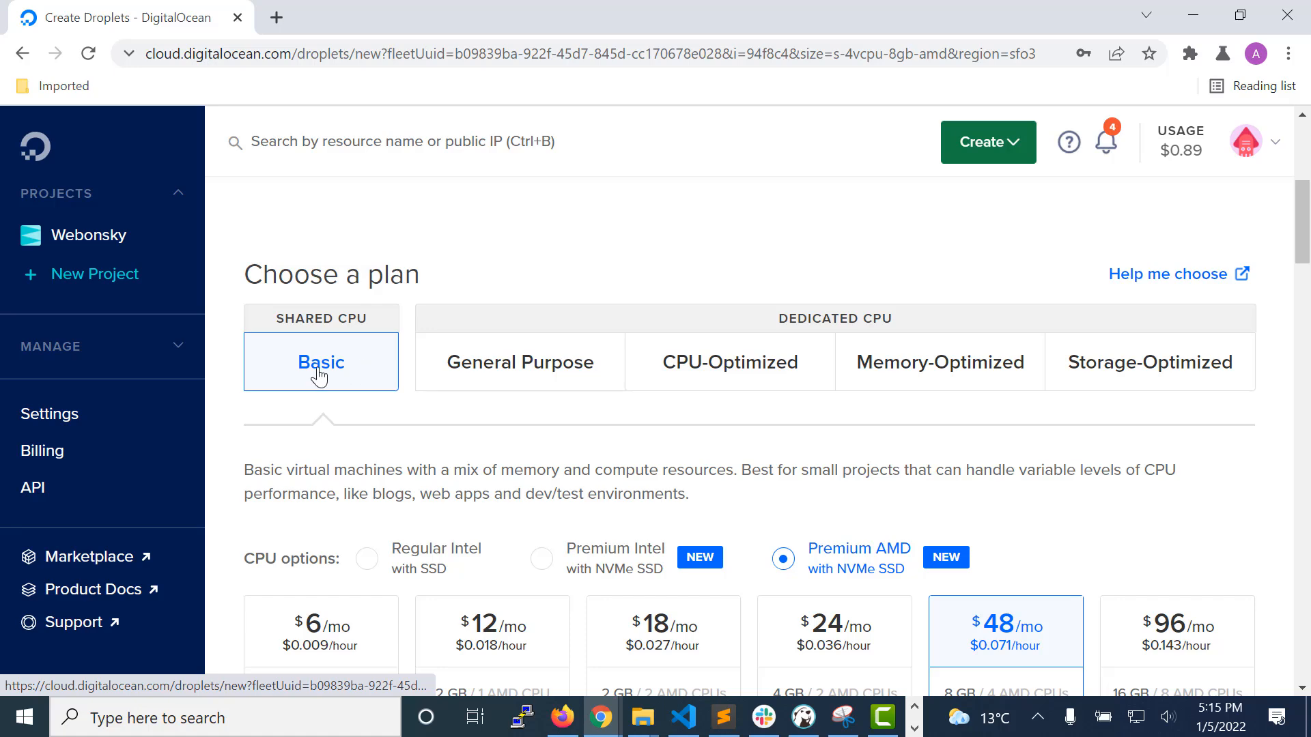
scroll(319, 375, down, 3)
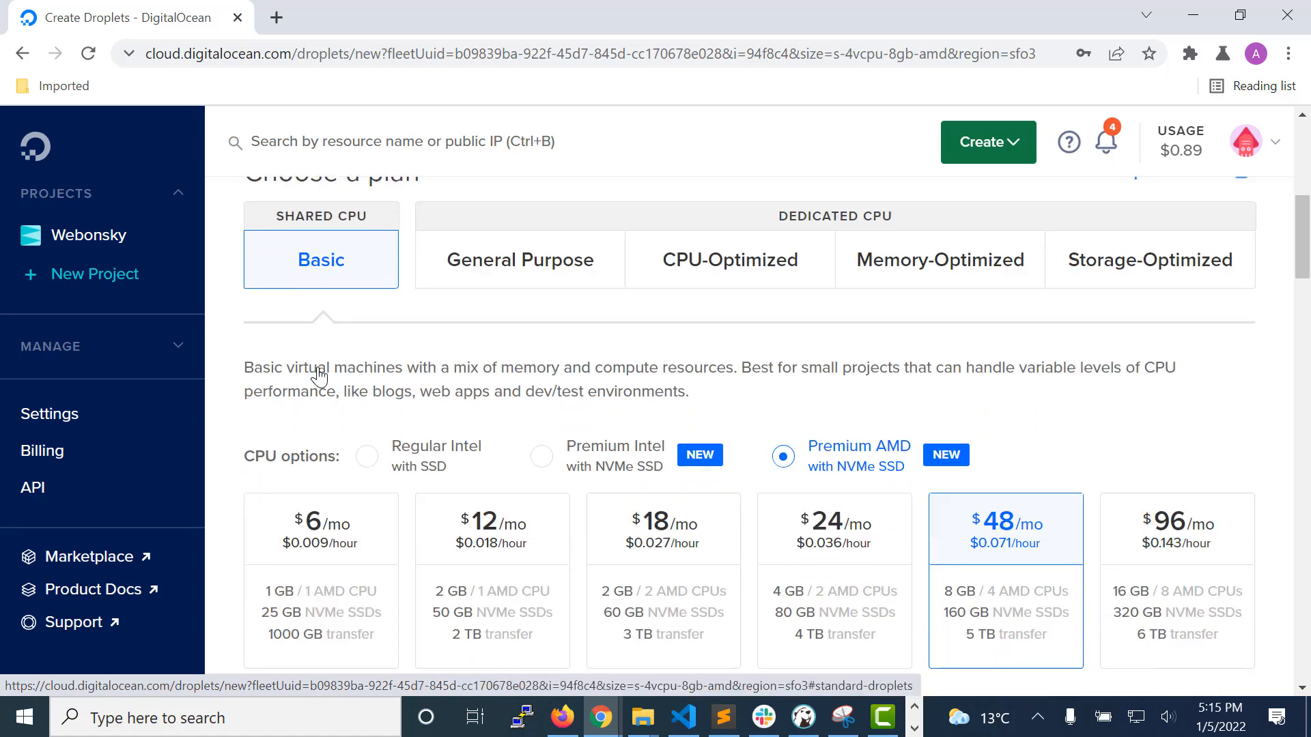
scroll(319, 375, down, 2)
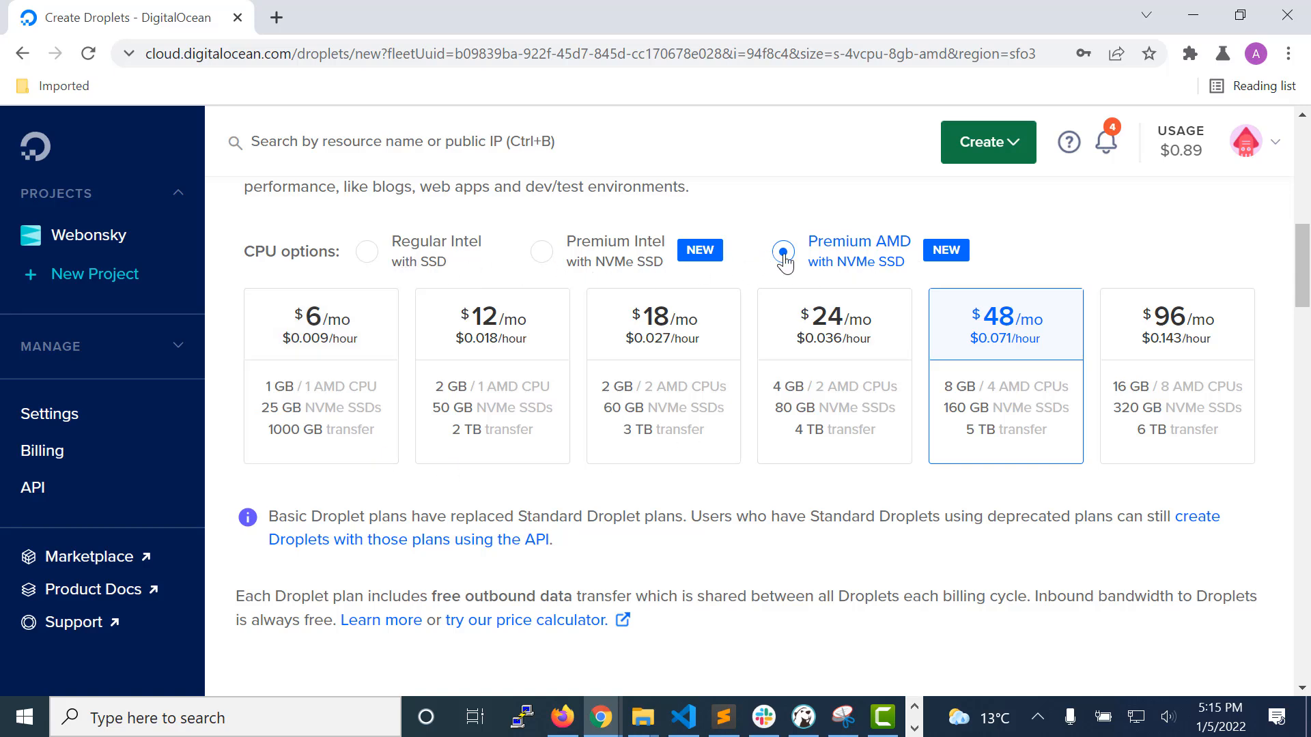
click(366, 254)
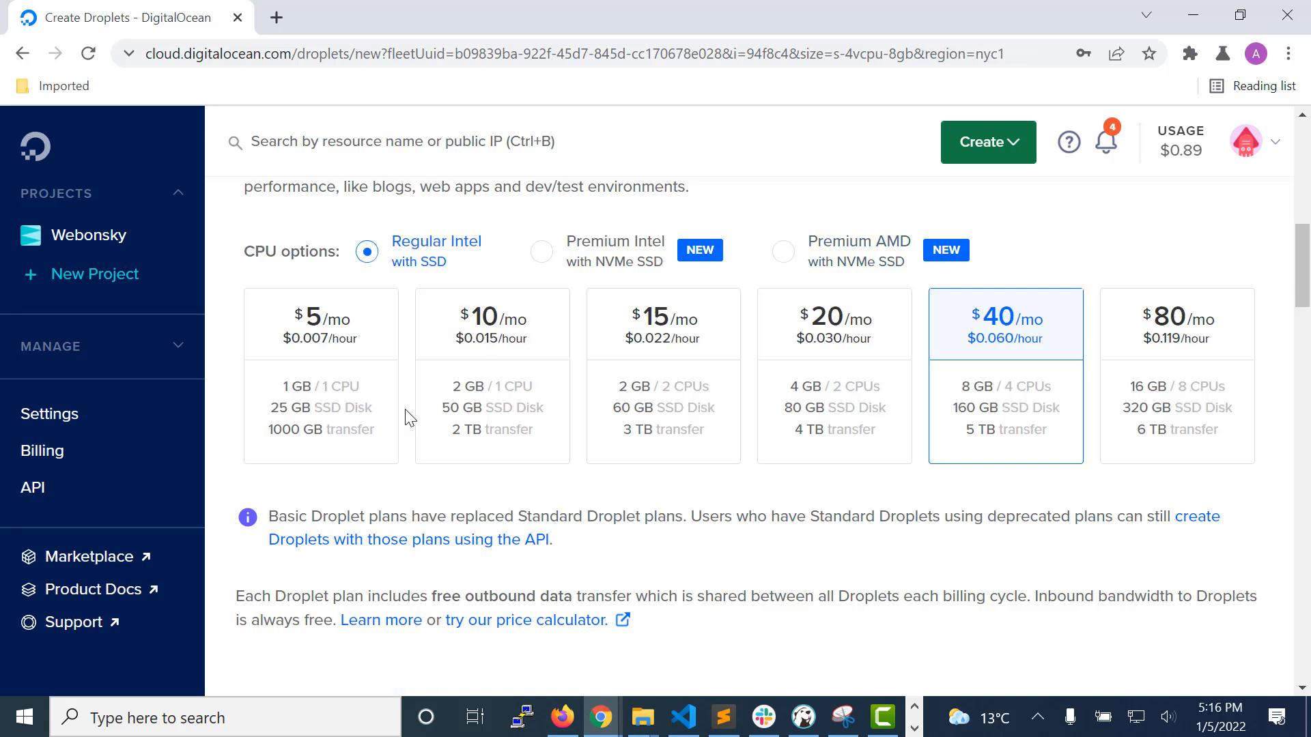
click(307, 339)
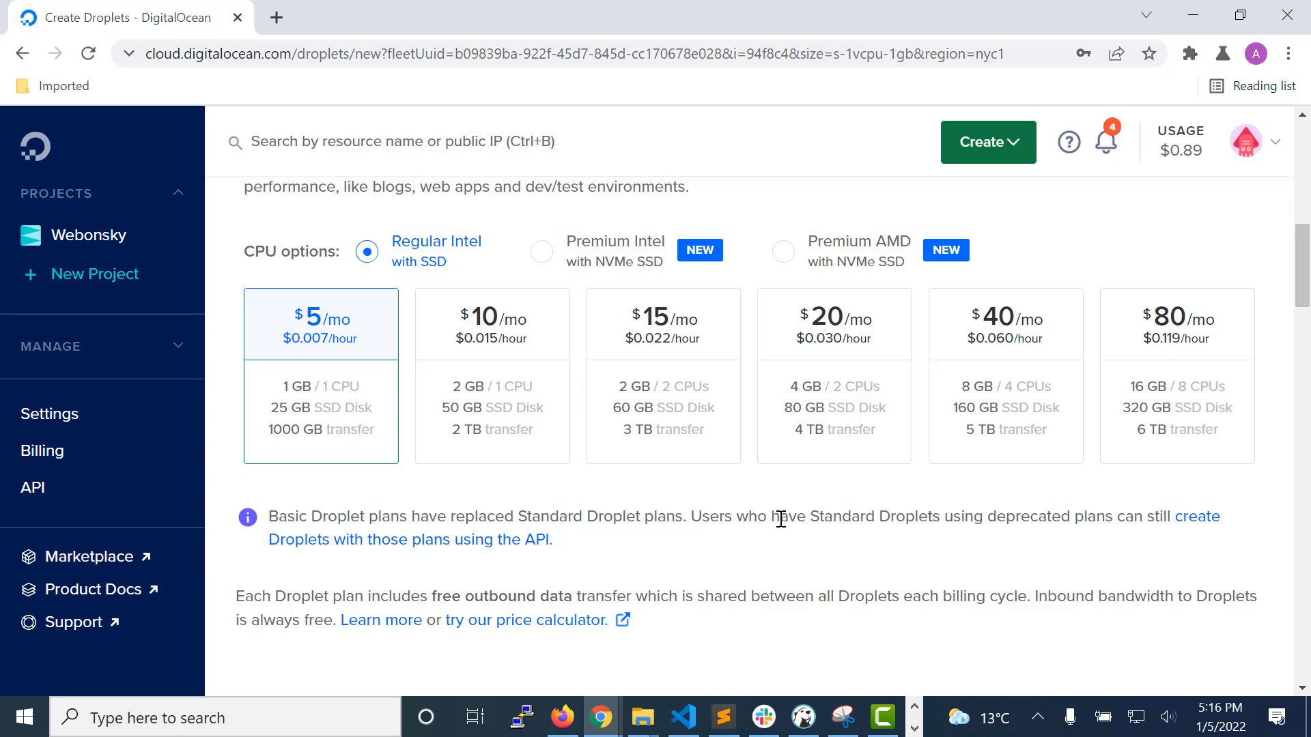
Step: Review the block storage, datacenter region, VPC network and additional options sections of the Droplet form
scroll(781, 519, down, 5)
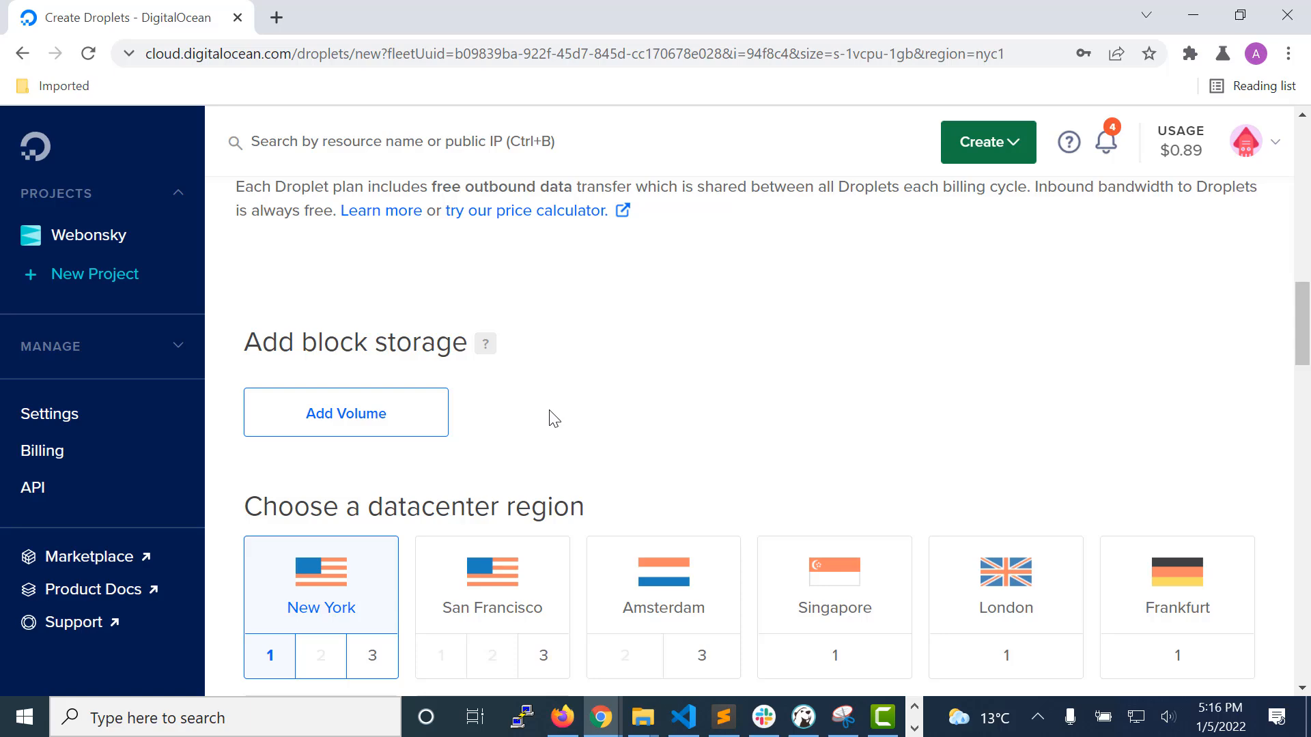
scroll(550, 418, down, 3)
scroll(498, 430, down, 1)
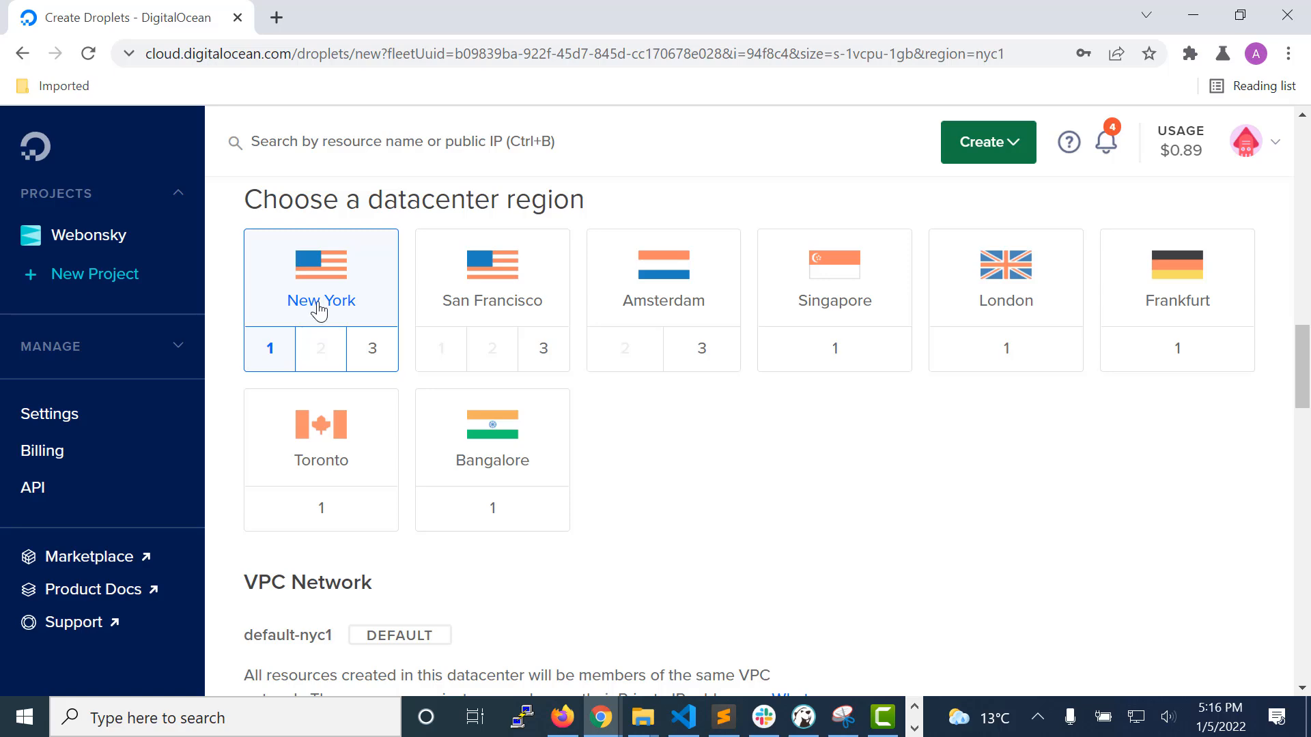
scroll(347, 312, down, 2)
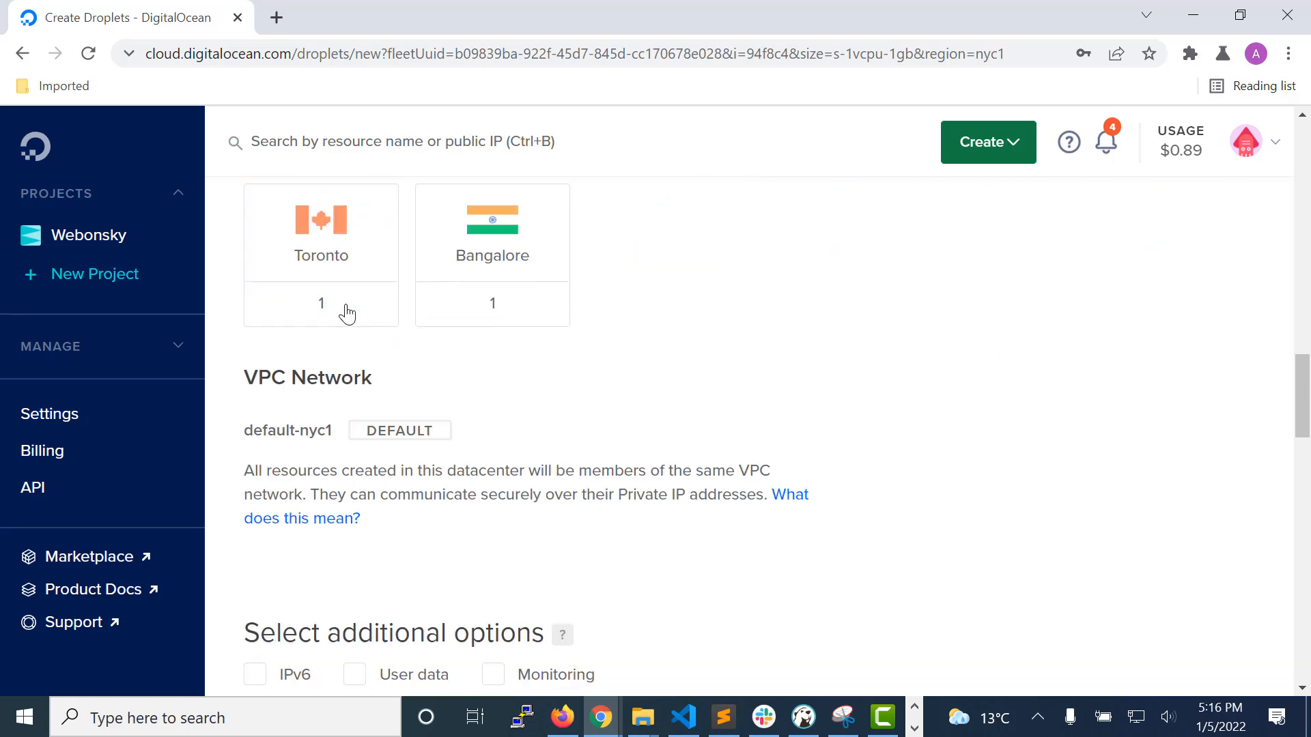
scroll(335, 314, down, 1)
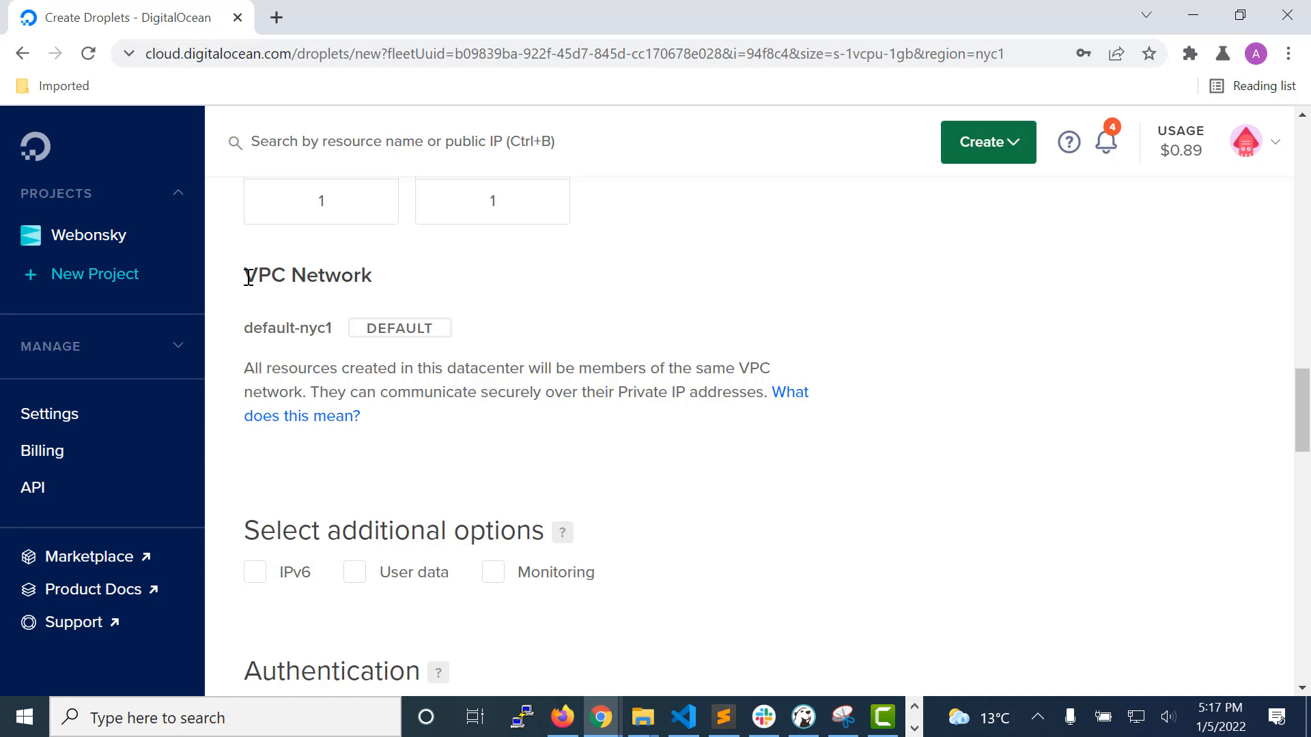
drag(244, 331, 335, 332)
click(334, 332)
scroll(632, 449, down, 1)
scroll(633, 448, down, 4)
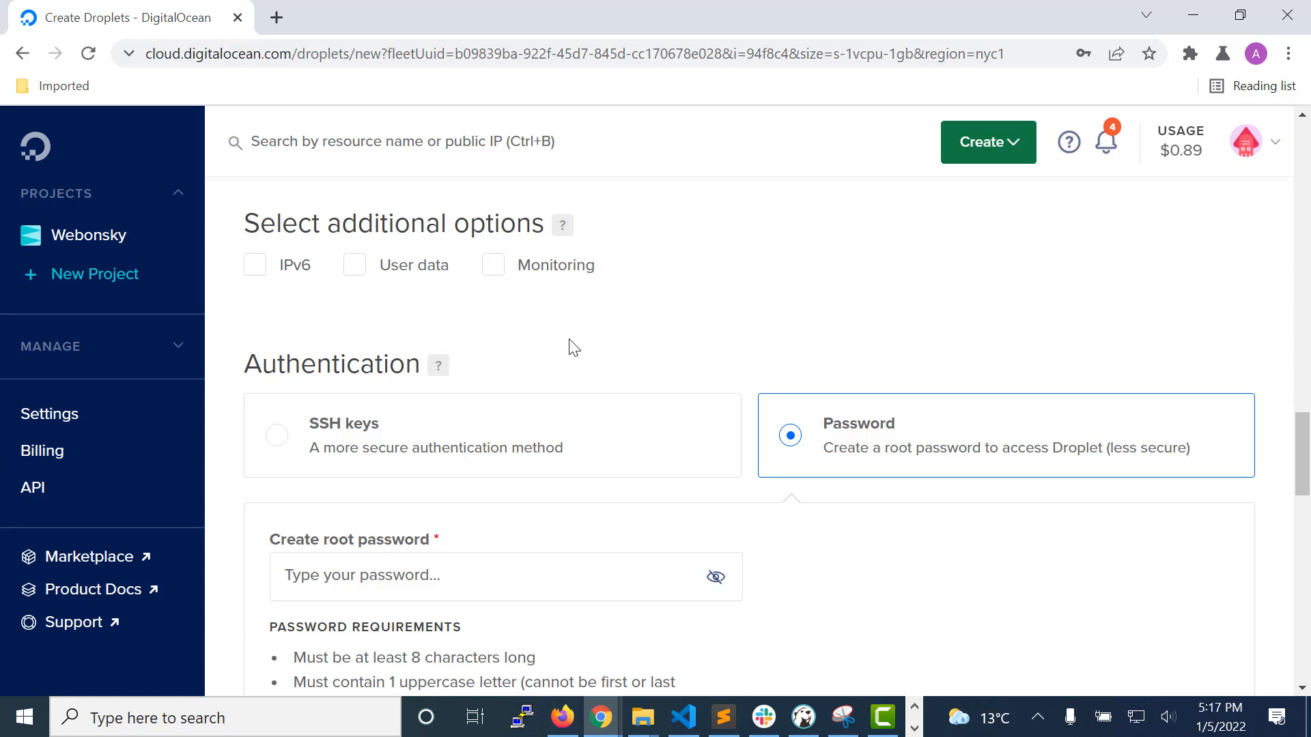
Step: Switch the Droplet's authentication method to SSH keys and back to Password
scroll(572, 347, down, 1)
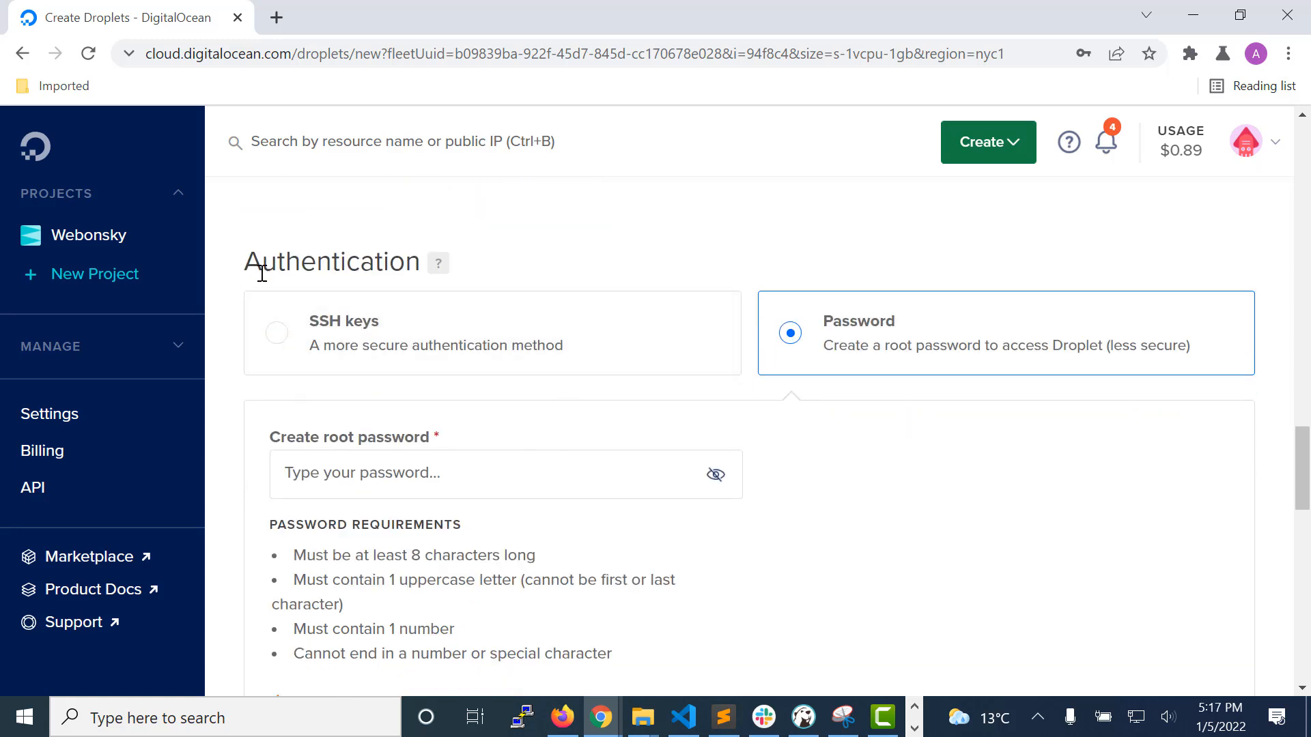
scroll(249, 299, down, 1)
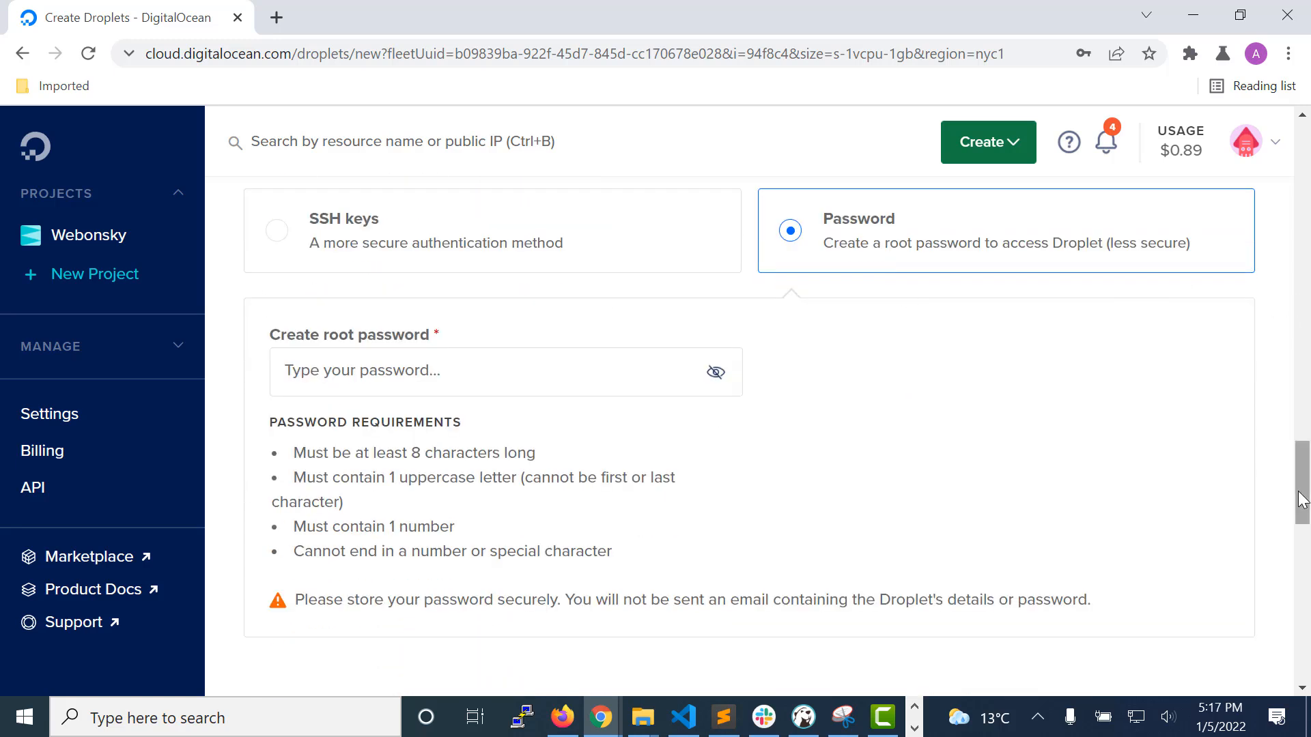
drag(1302, 497, 1296, 476)
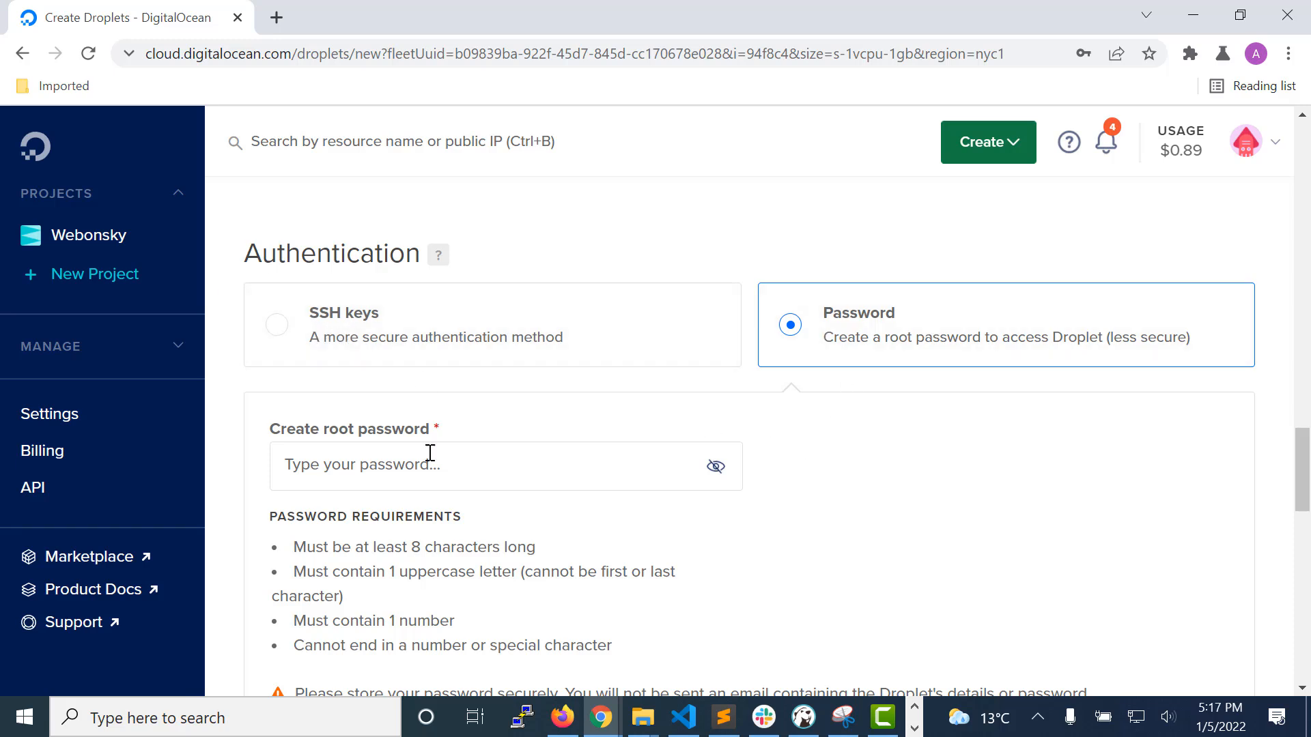
click(272, 333)
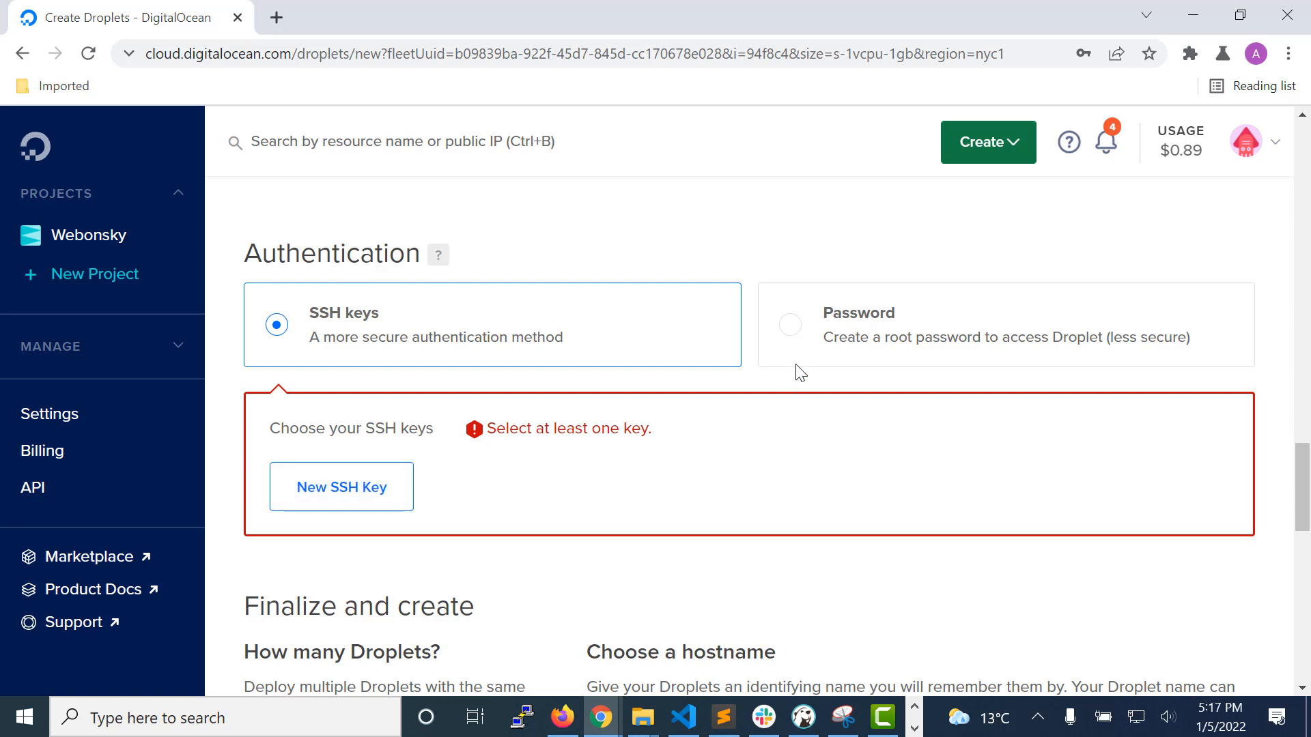
click(790, 331)
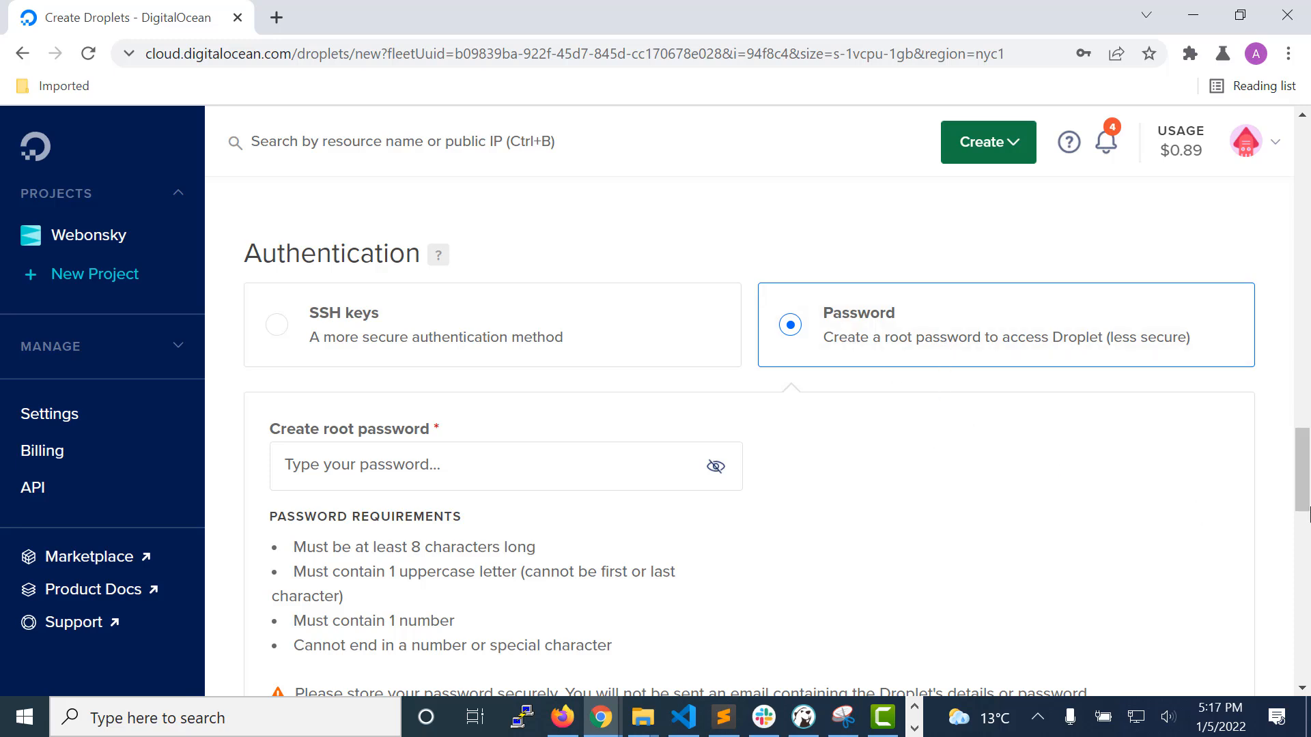
Step: Set the Droplet's hostname to ubuntu-server
drag(1305, 470, 1306, 494)
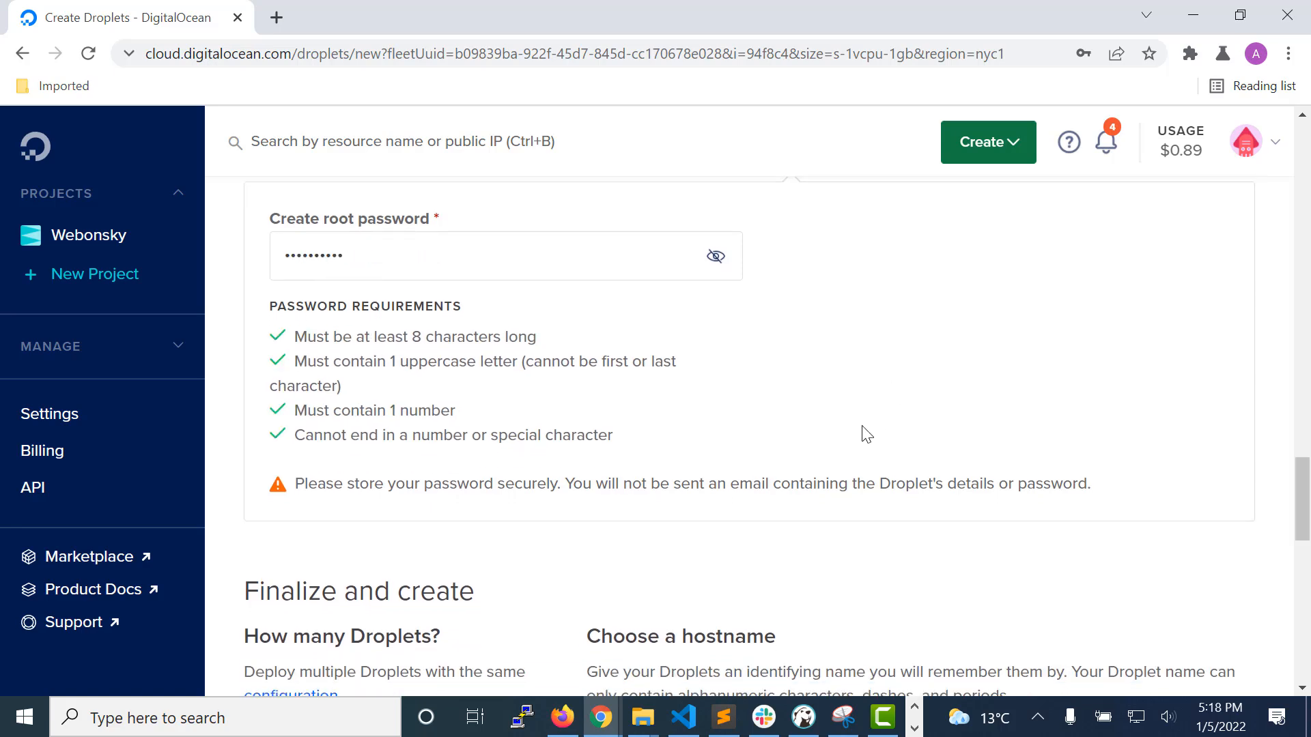
scroll(861, 426, down, 1)
scroll(862, 435, down, 3)
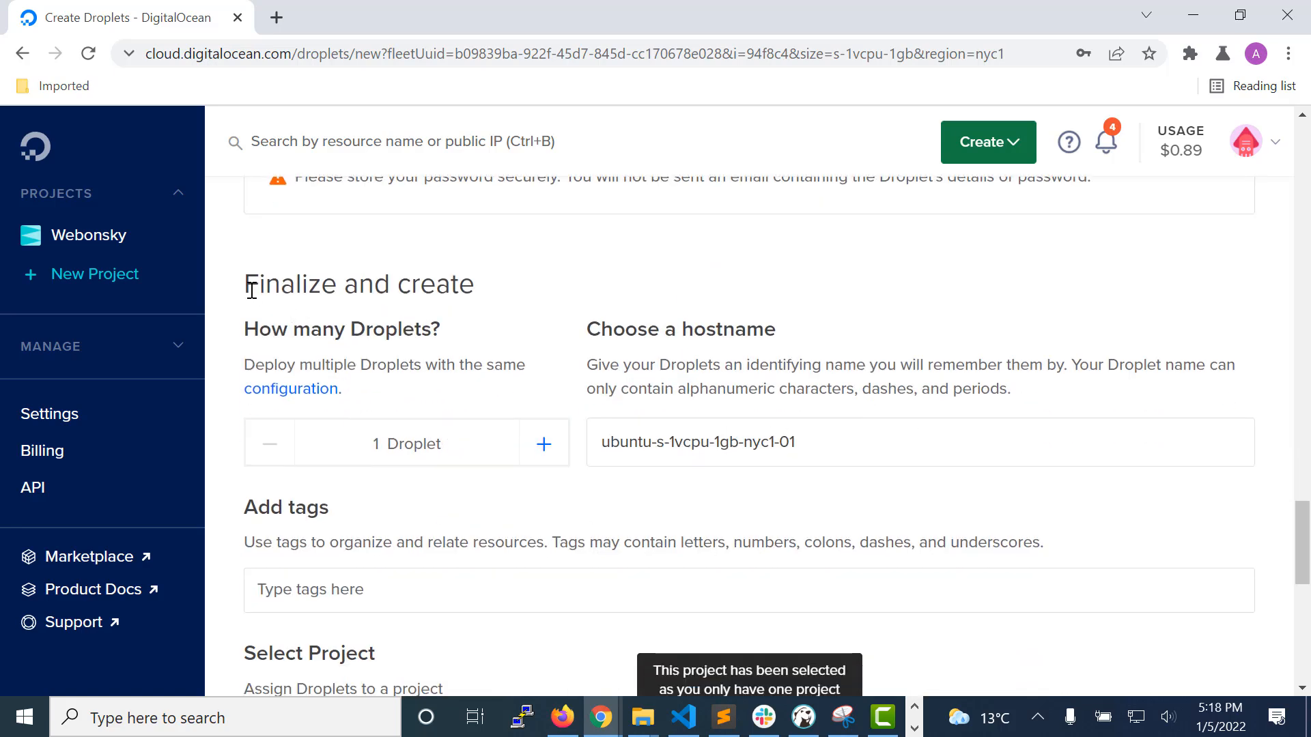
drag(1306, 535, 1306, 544)
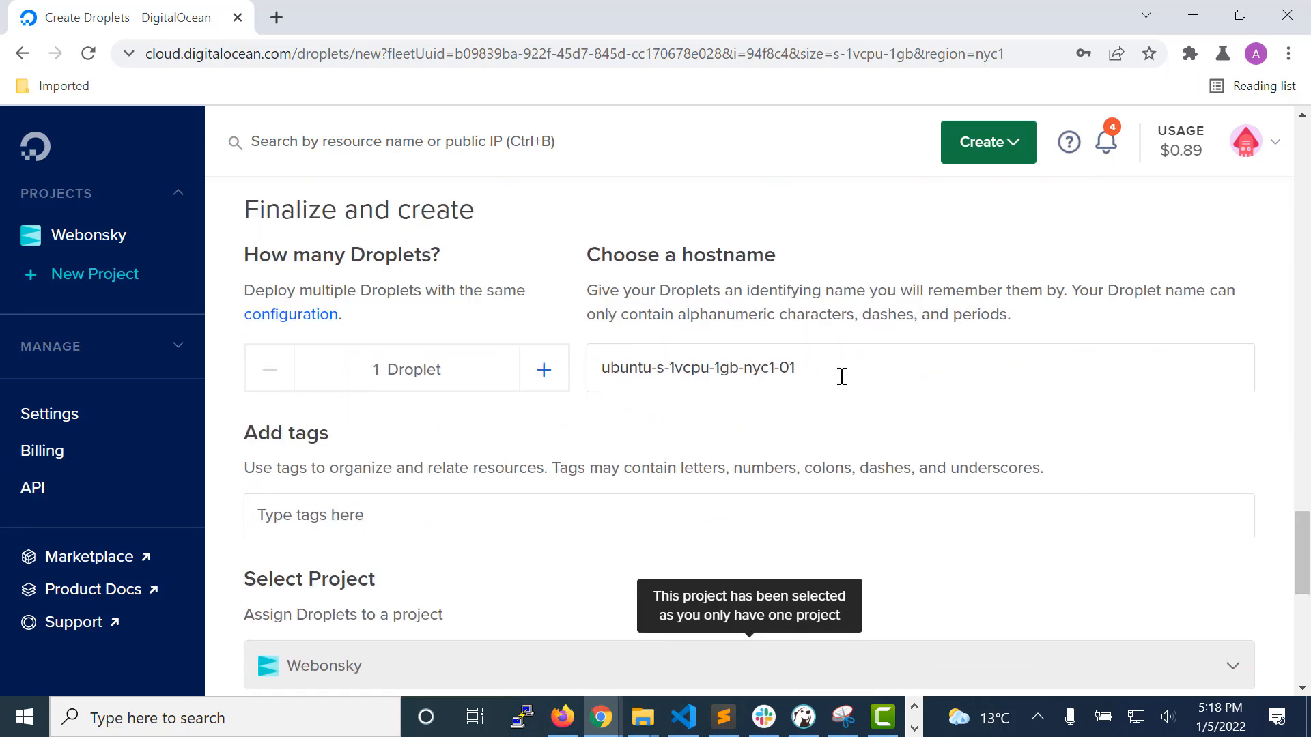
drag(840, 375, 605, 375)
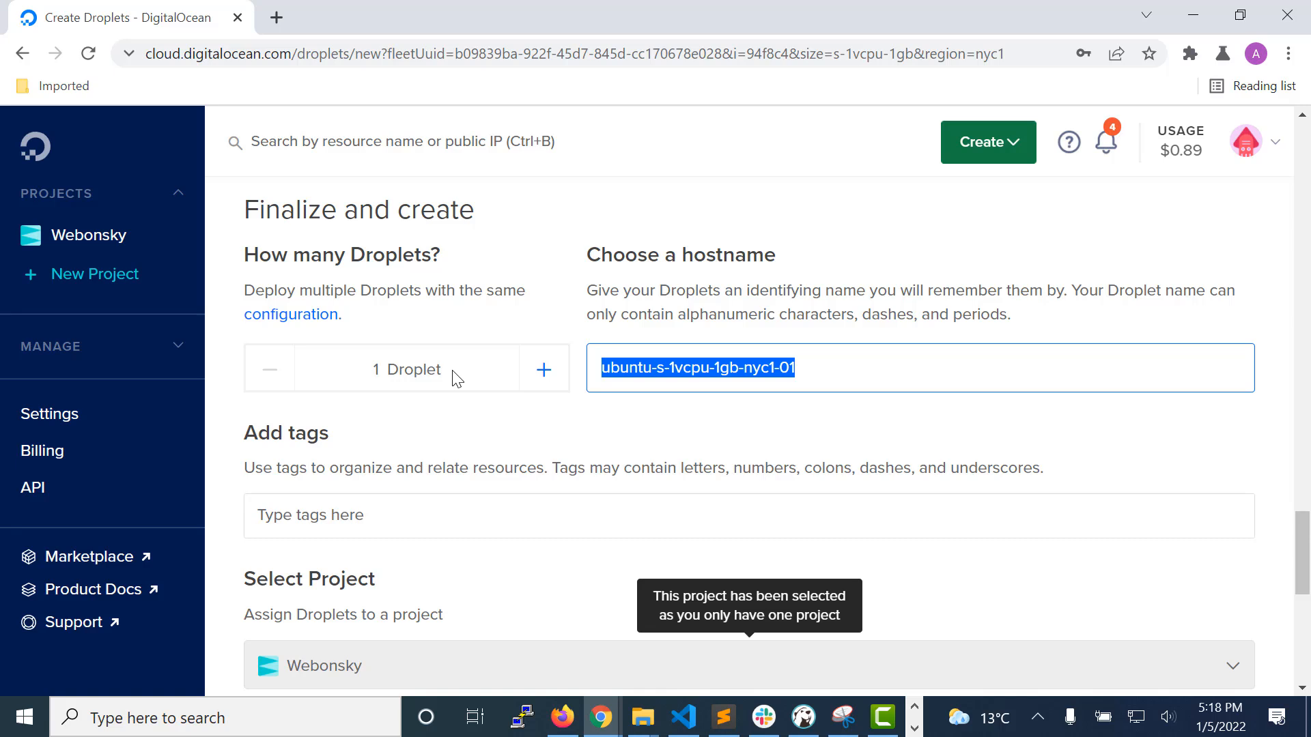
drag(373, 370, 442, 371)
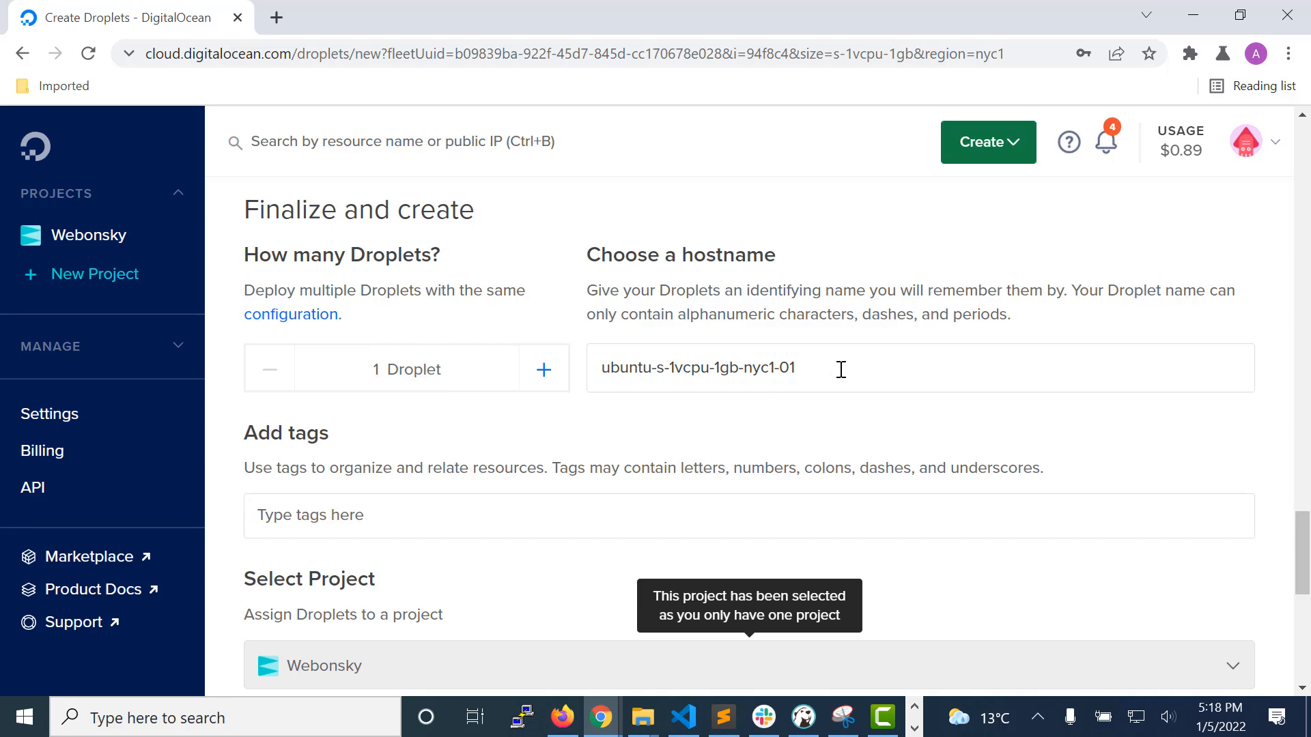
drag(840, 369, 595, 369)
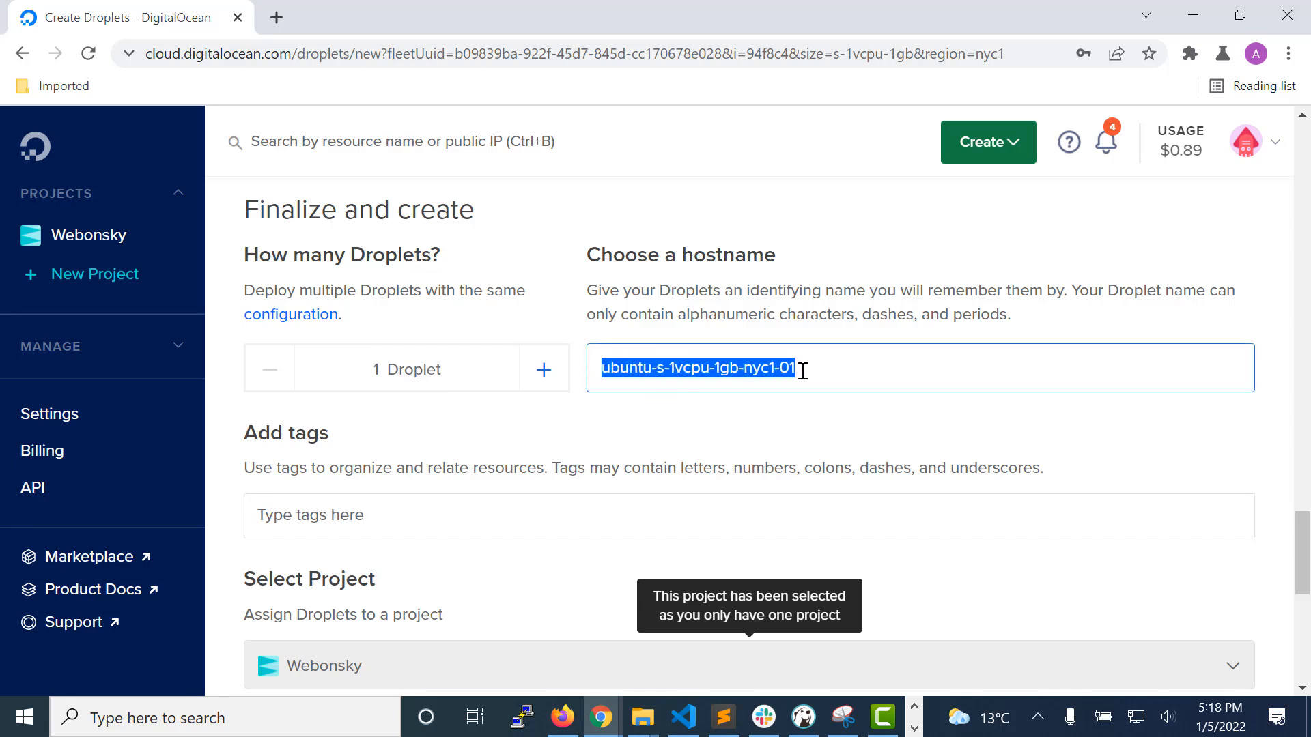
drag(804, 369, 656, 370)
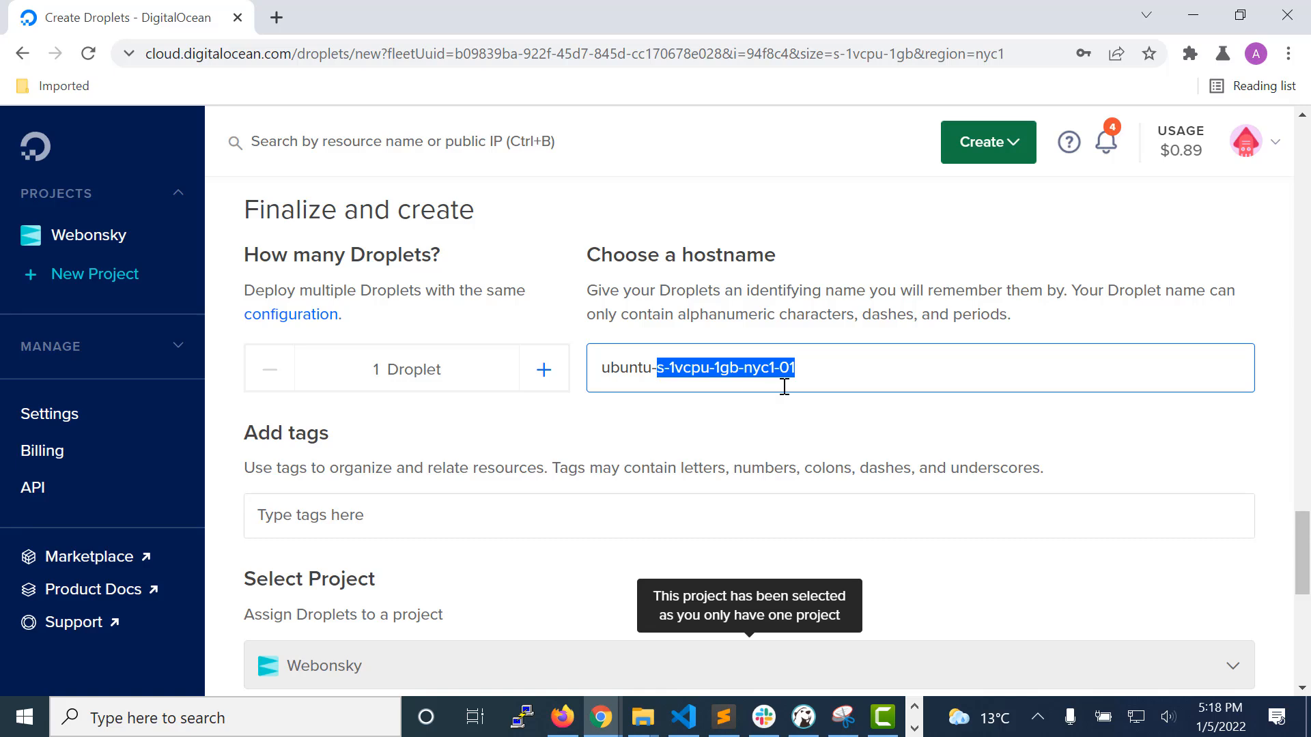
text(server)
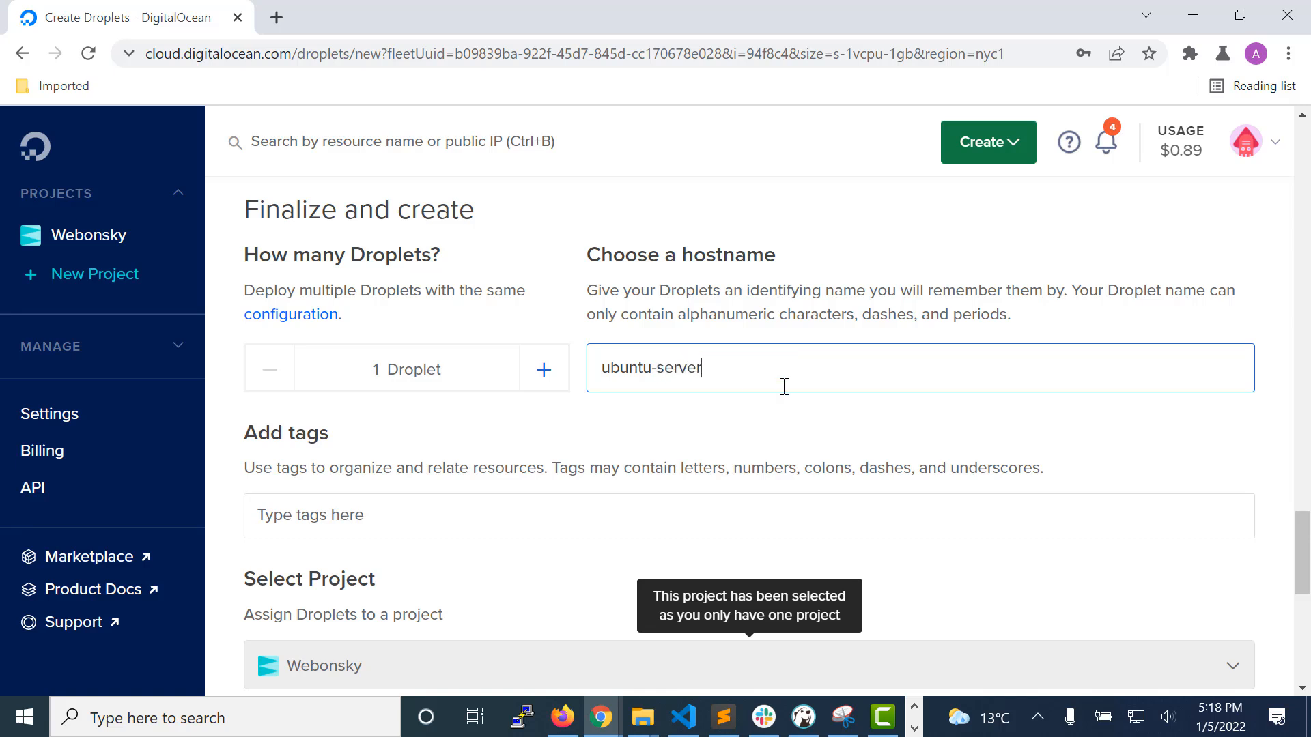
click(746, 418)
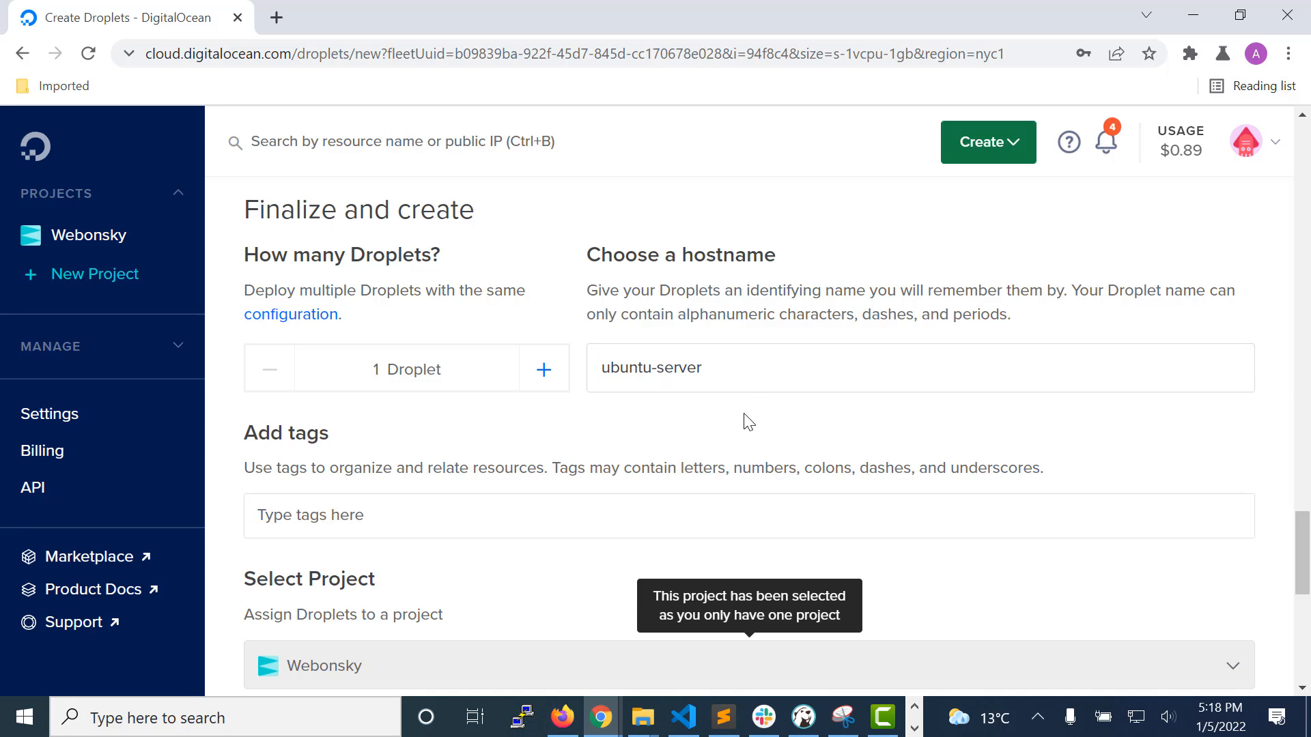
Step: Create the Droplet without tags or backups and open the ubuntu-server details page
drag(1308, 541, 1307, 573)
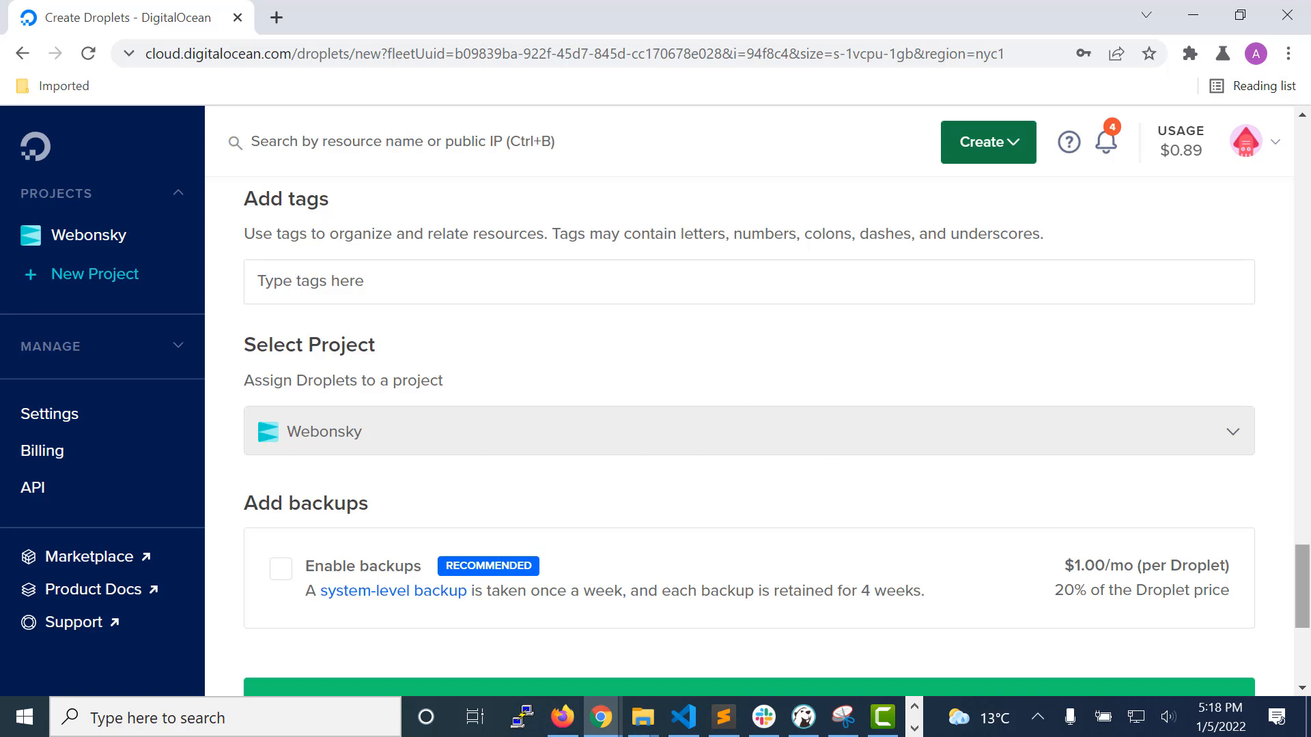
scroll(1304, 600, down, 2)
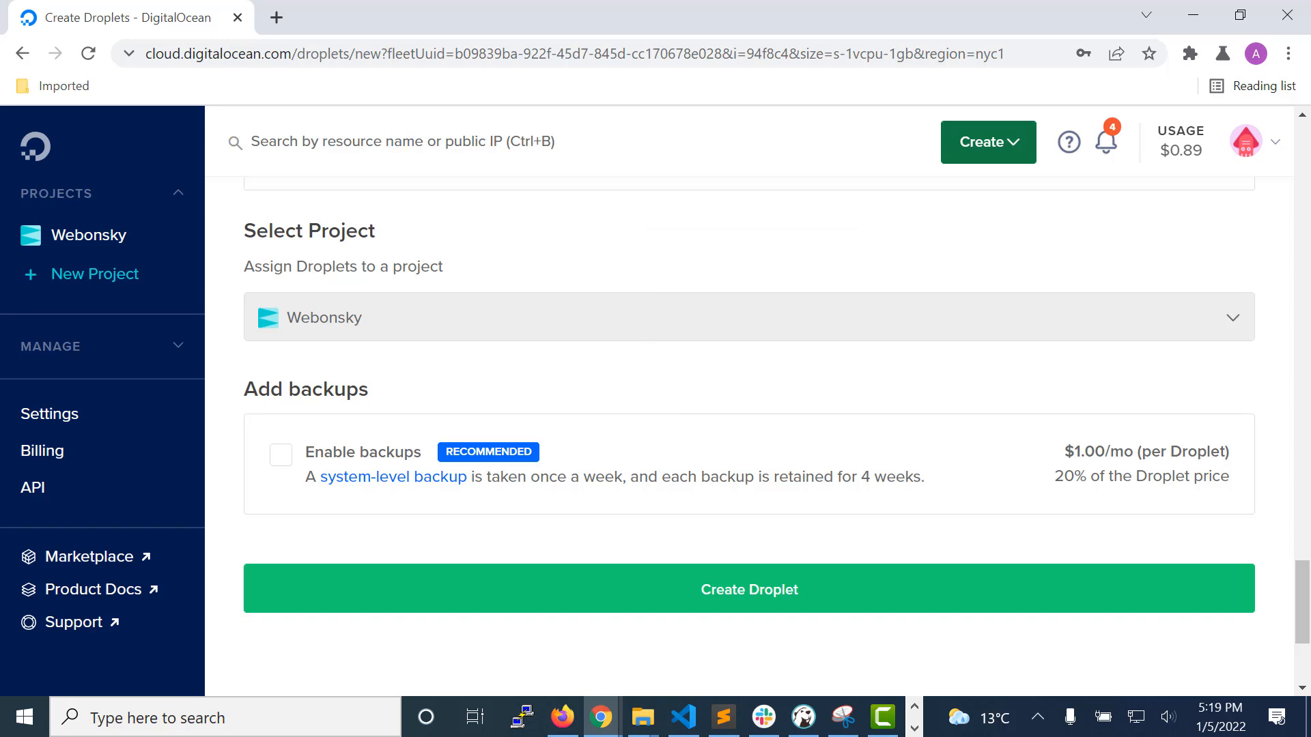
scroll(1304, 628, down, 1)
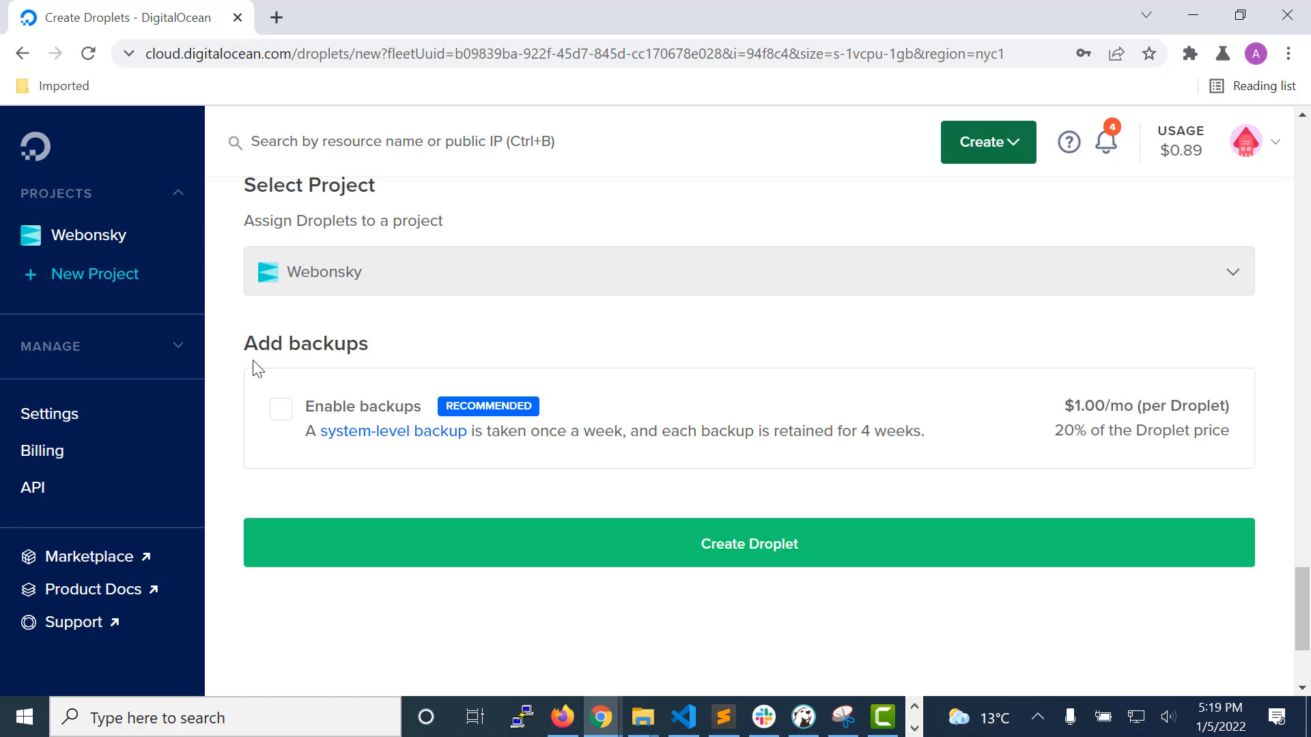
drag(244, 355, 423, 360)
click(423, 360)
click(758, 546)
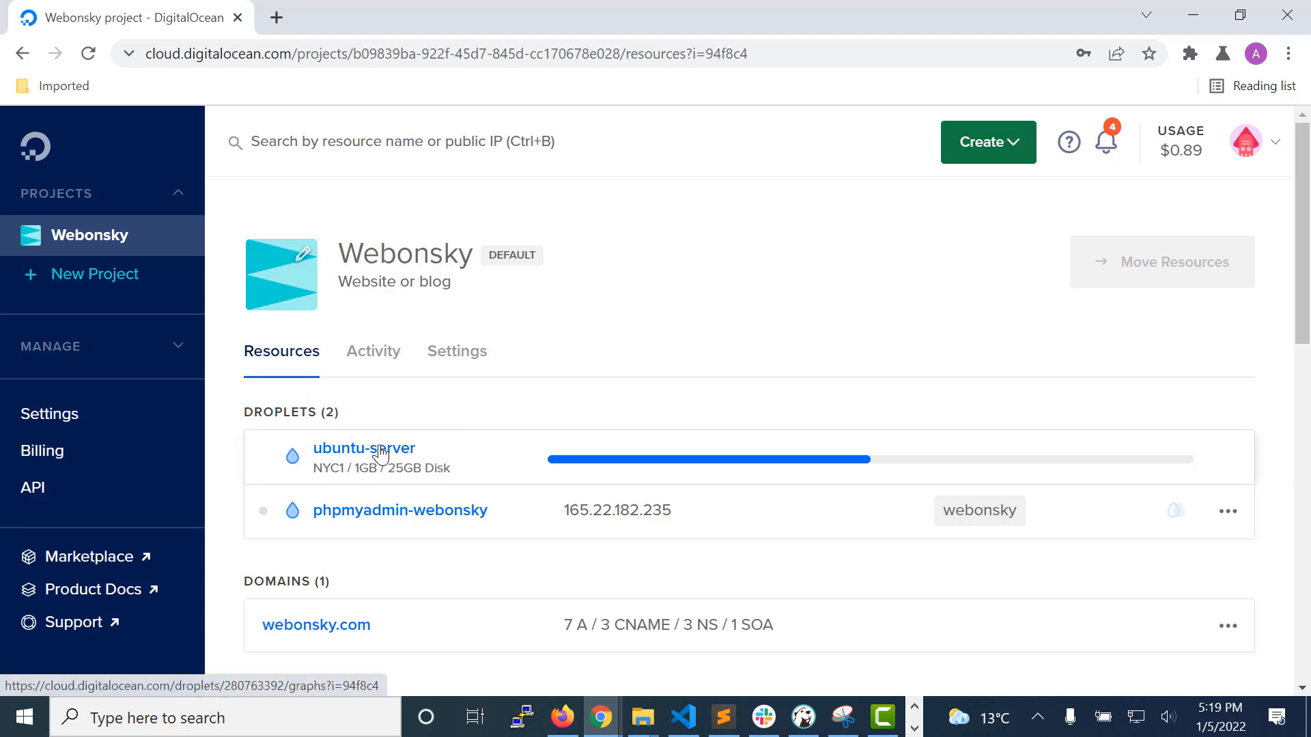
click(381, 454)
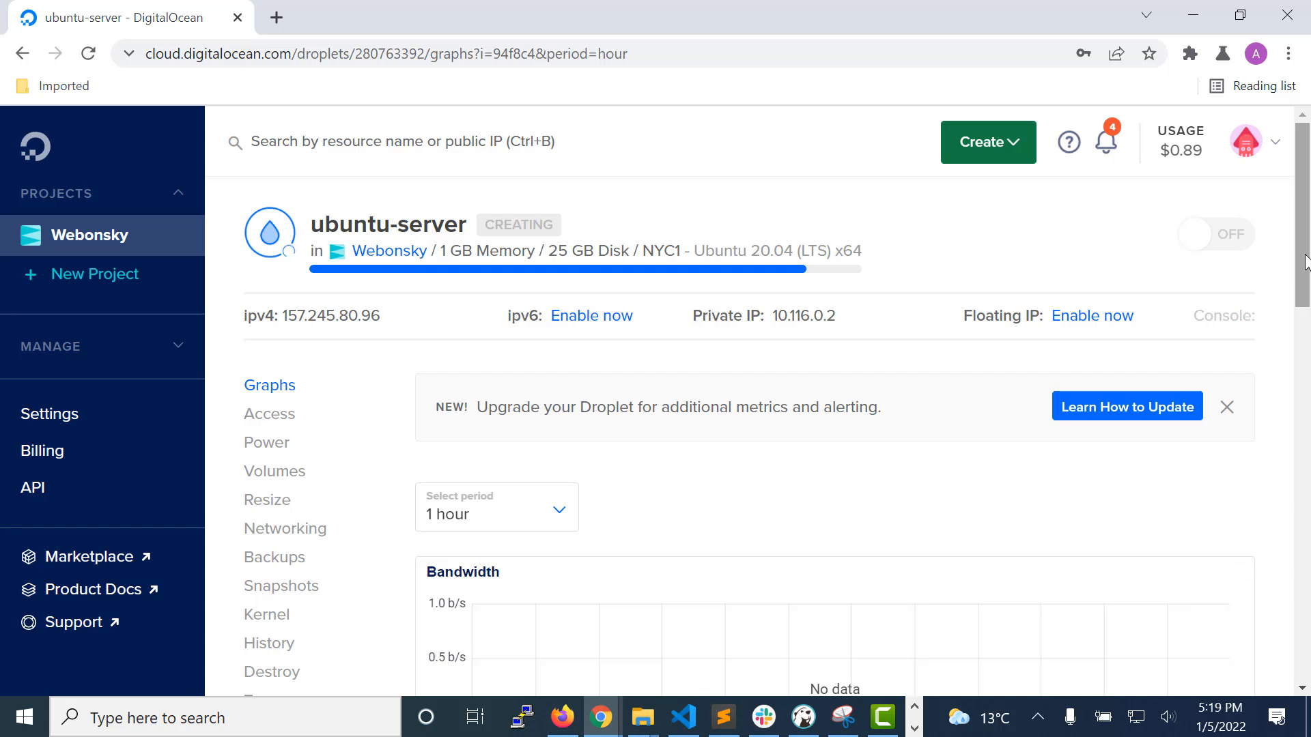
drag(1306, 261, 1309, 274)
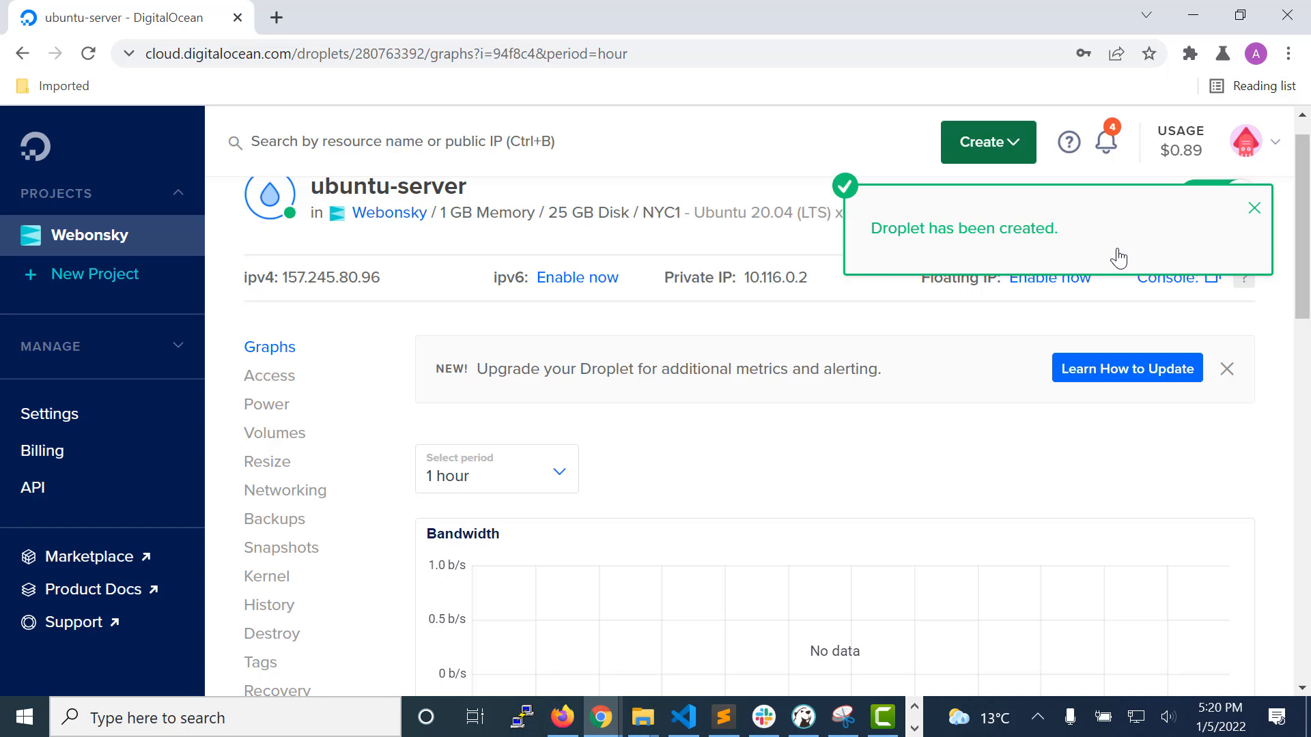
Step: Copy the Droplet's ipv4 address and switch to PuTTY to set 157.245.80.96 as the host name
click(1254, 208)
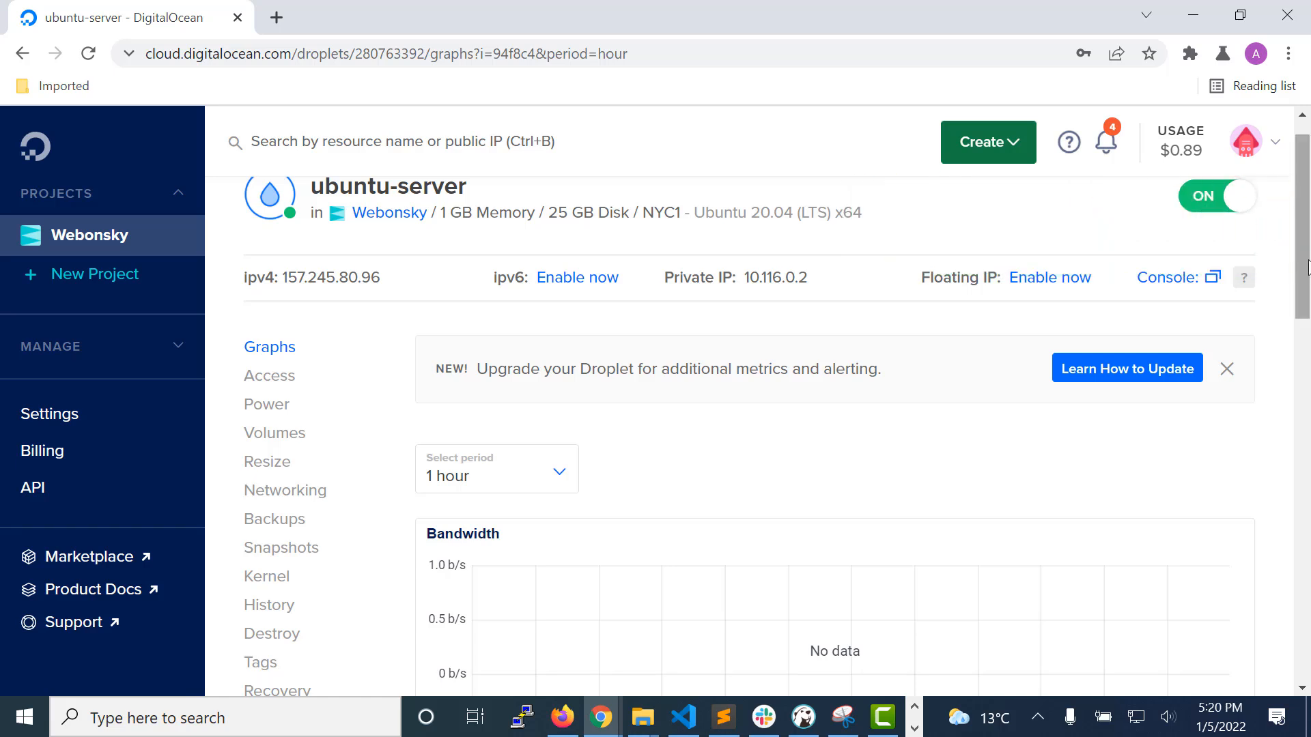
scroll(1307, 267, up, 1)
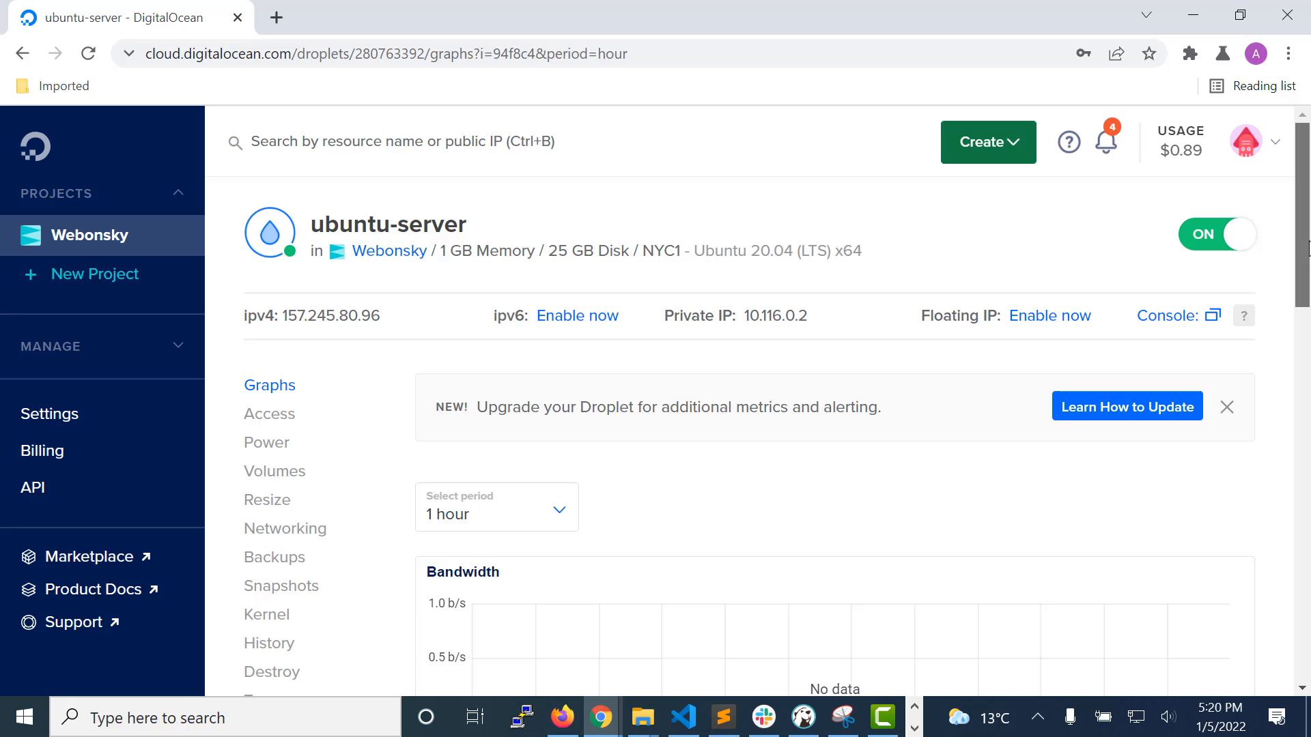
mouse_move(416, 324)
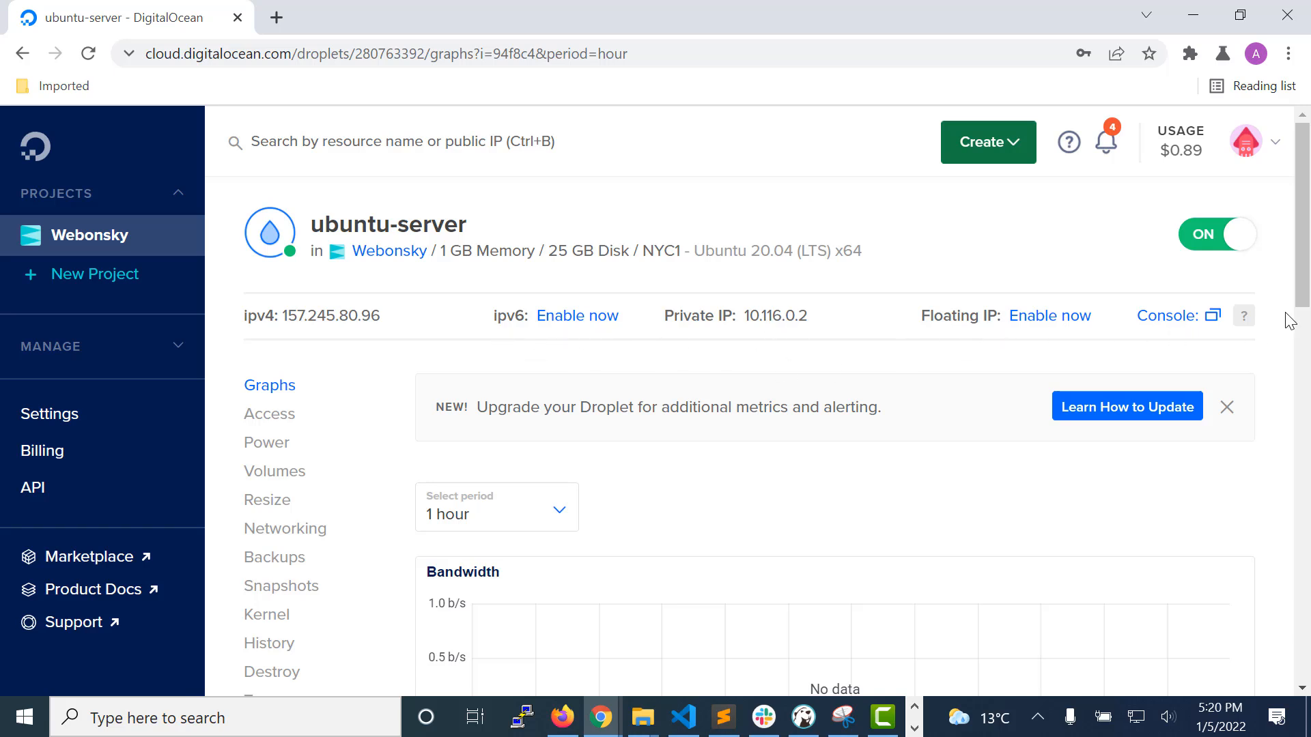
scroll(1301, 246, down, 2)
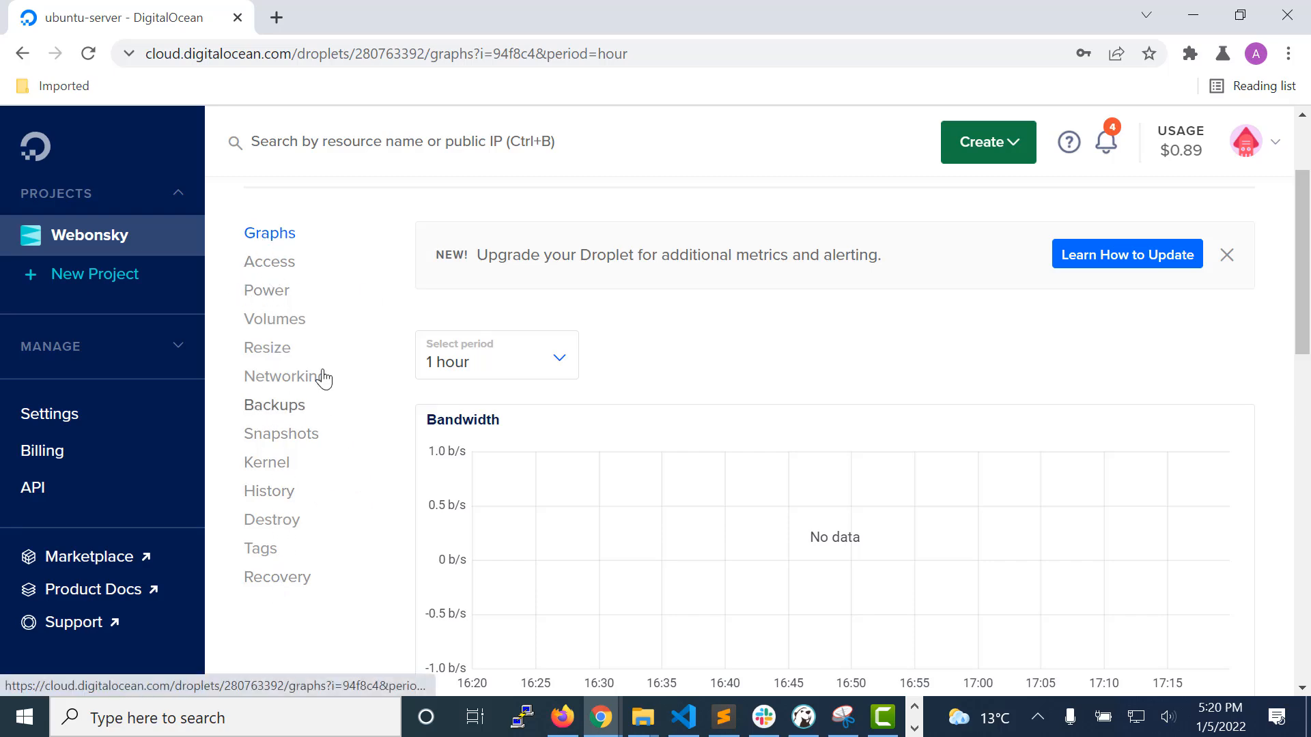
scroll(292, 563, up, 2)
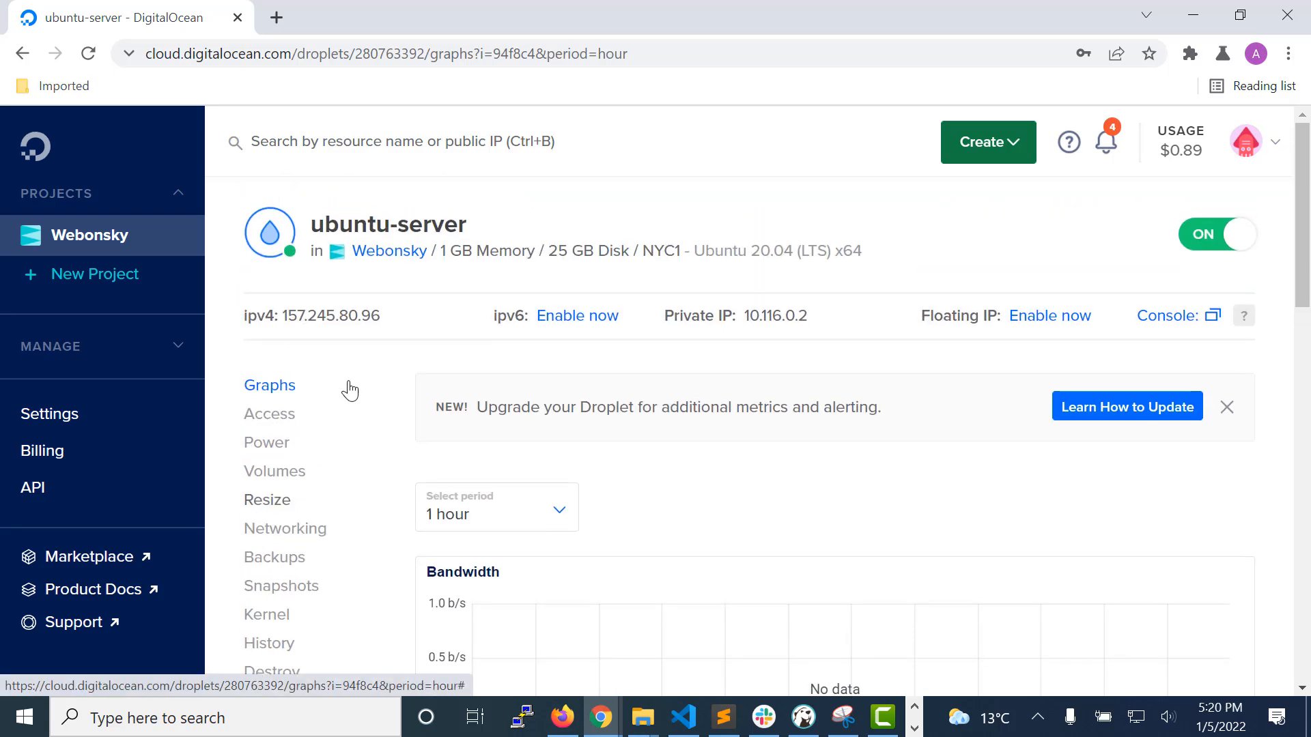
mouse_move(350, 316)
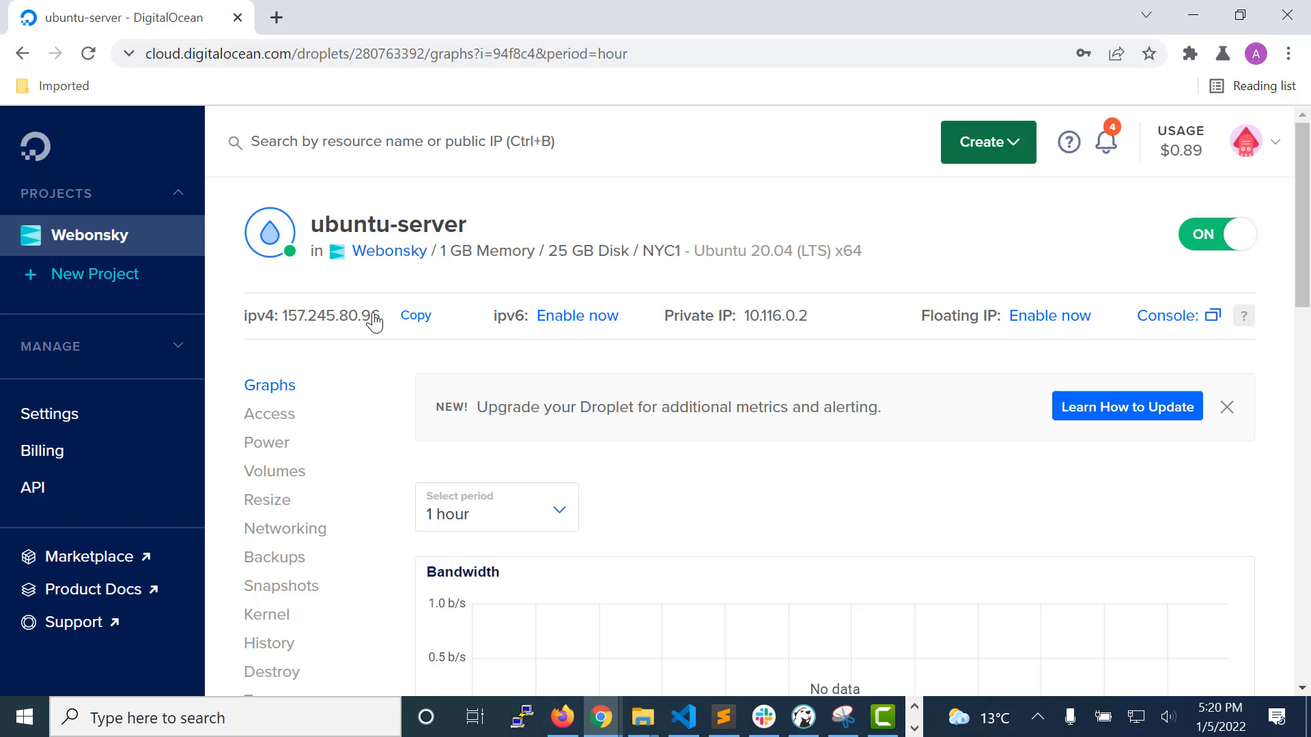
click(427, 322)
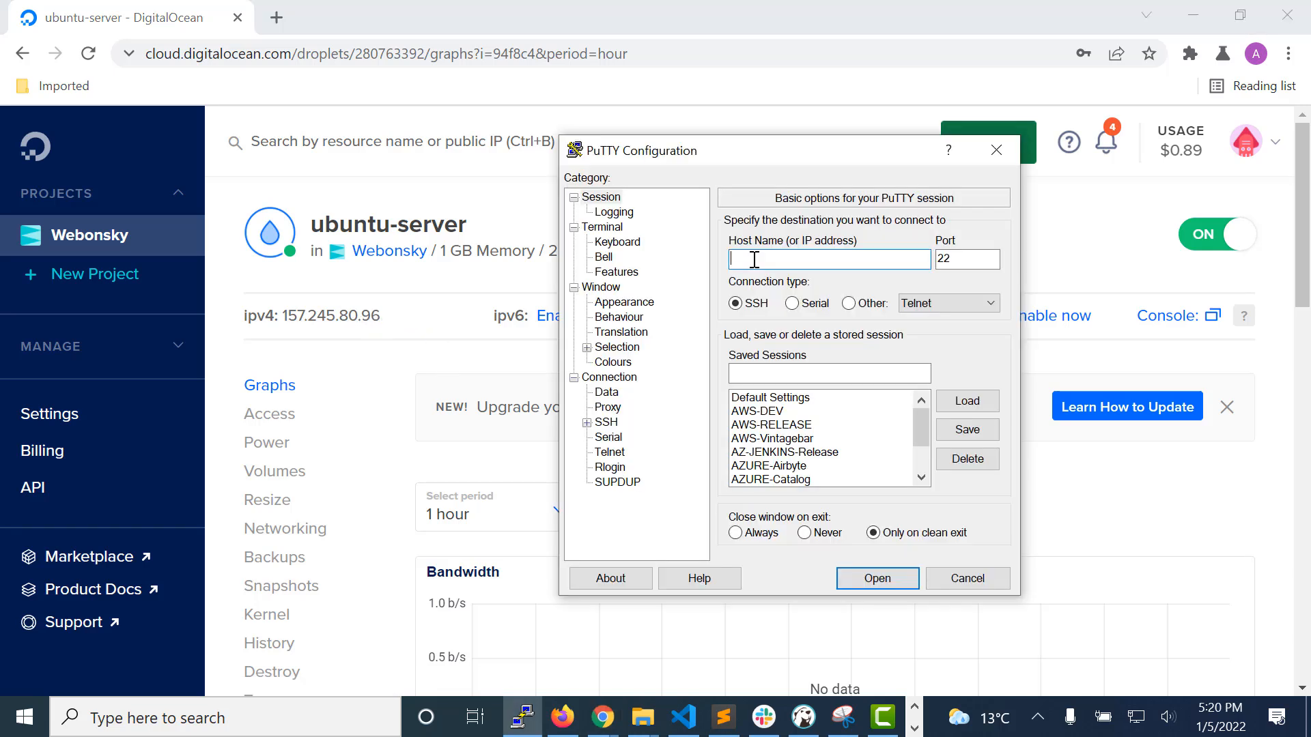
key(ctrl+v)
Step: Enter TestServer as the saved session name and open the SSH connection, accepting the server's host key
click(783, 372)
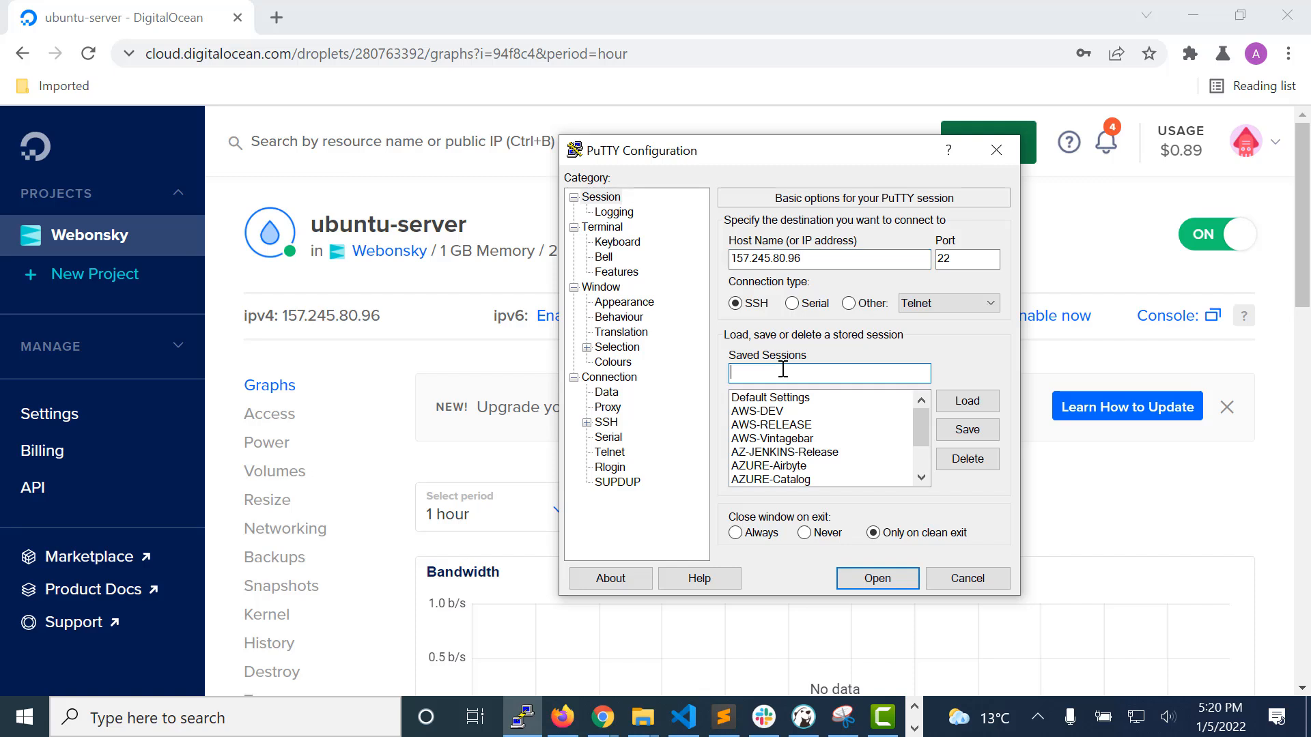
text(Test)
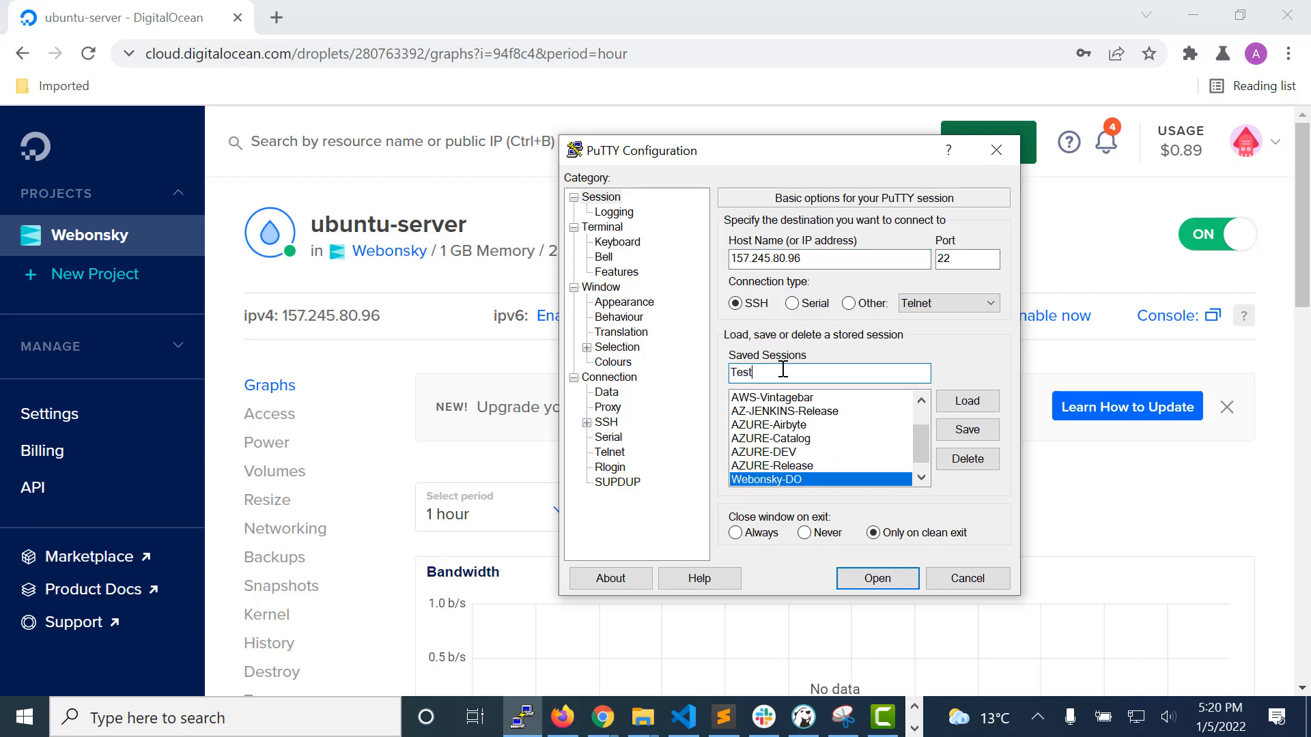
text(Server)
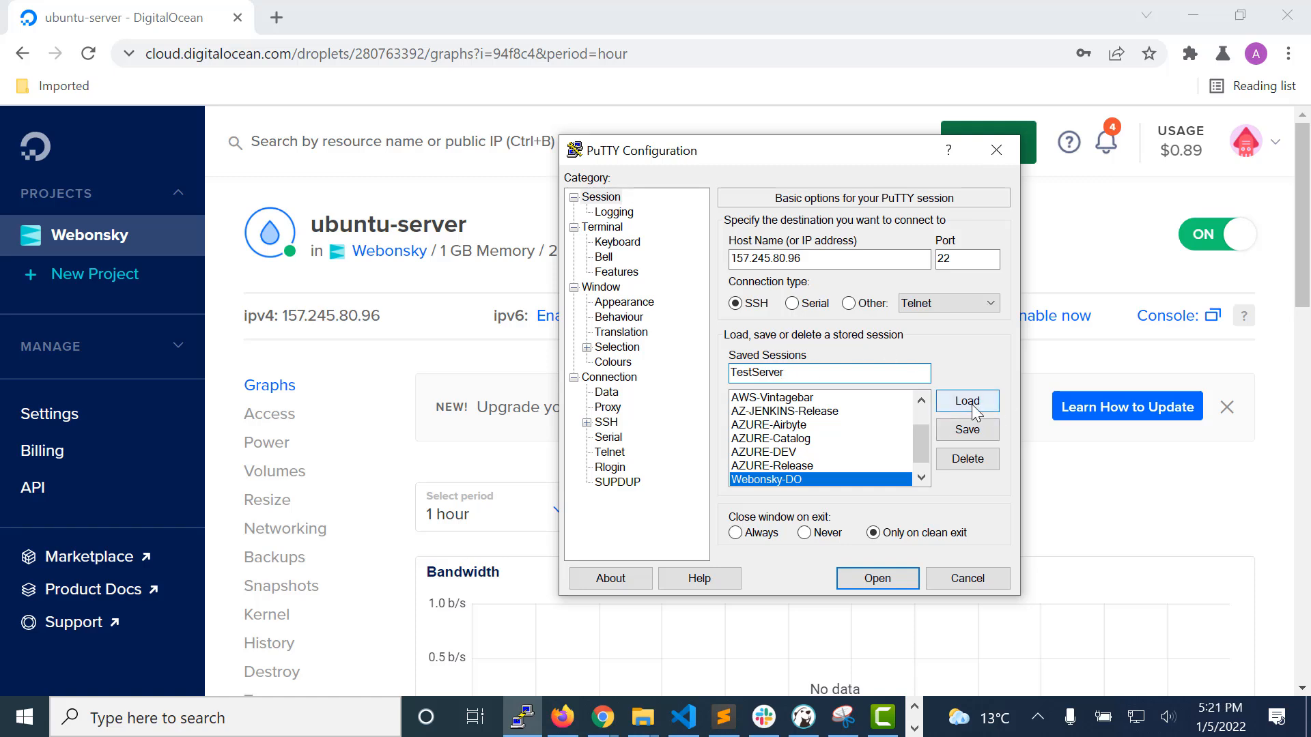
click(878, 579)
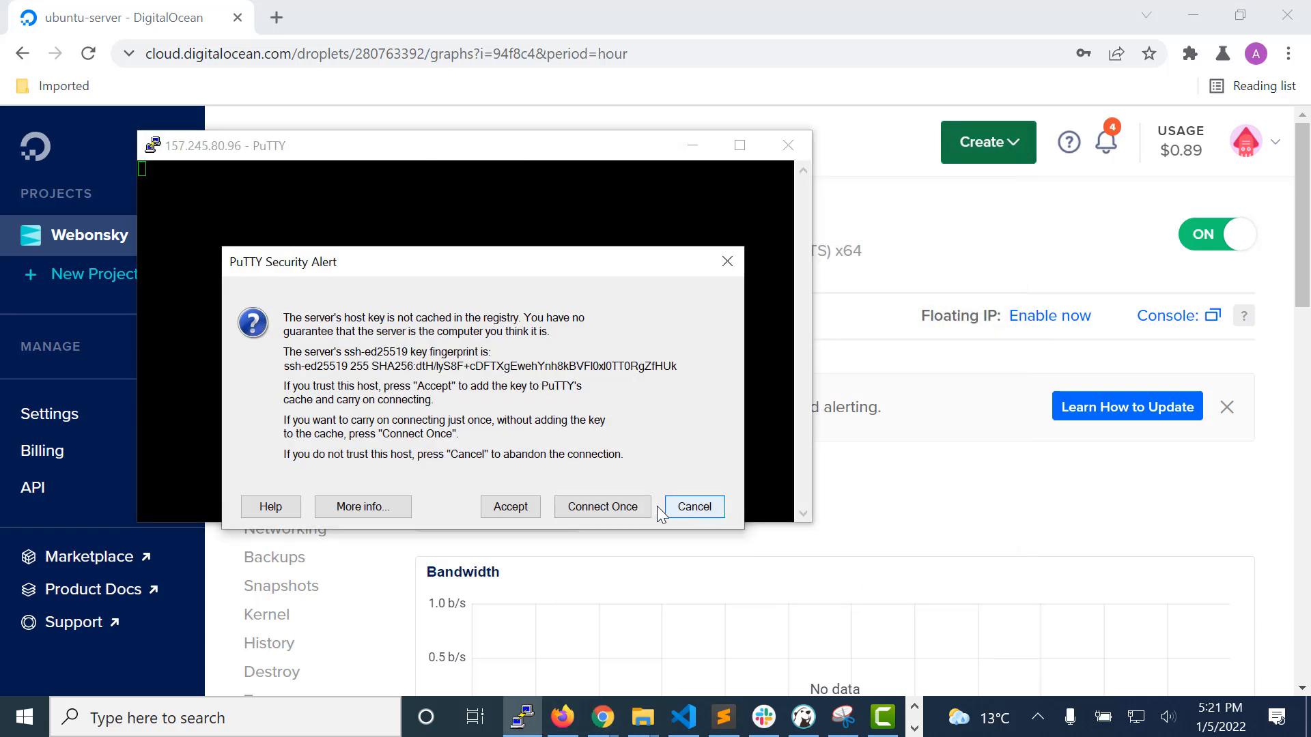
click(511, 507)
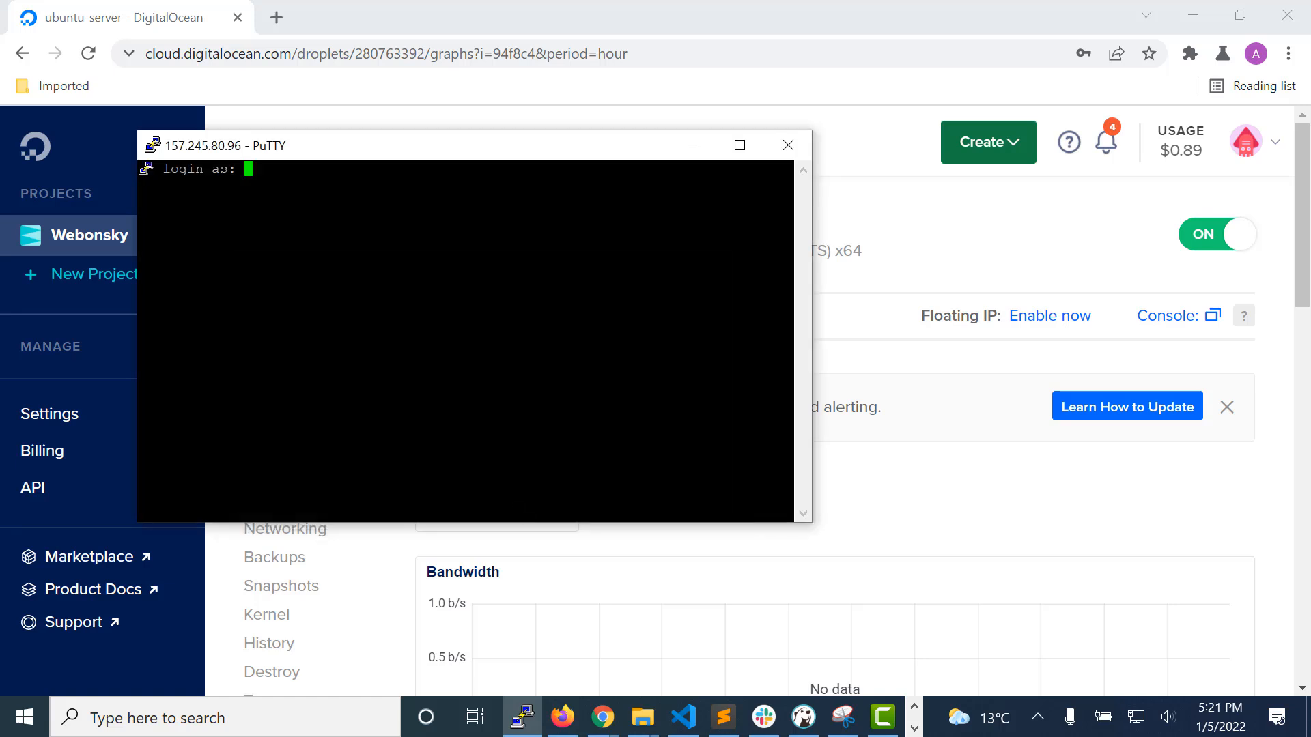
Step: Log in to the server as root with the account password
drag(359, 151, 573, 194)
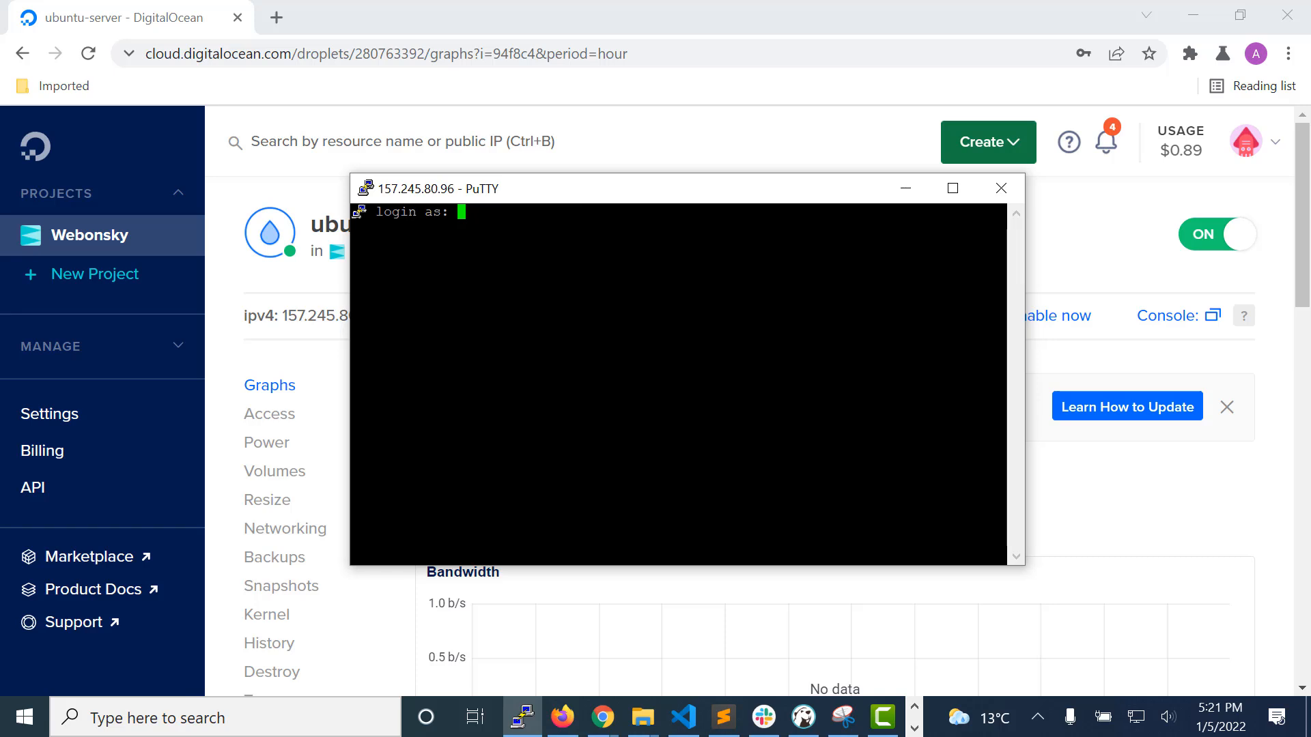
text(root)
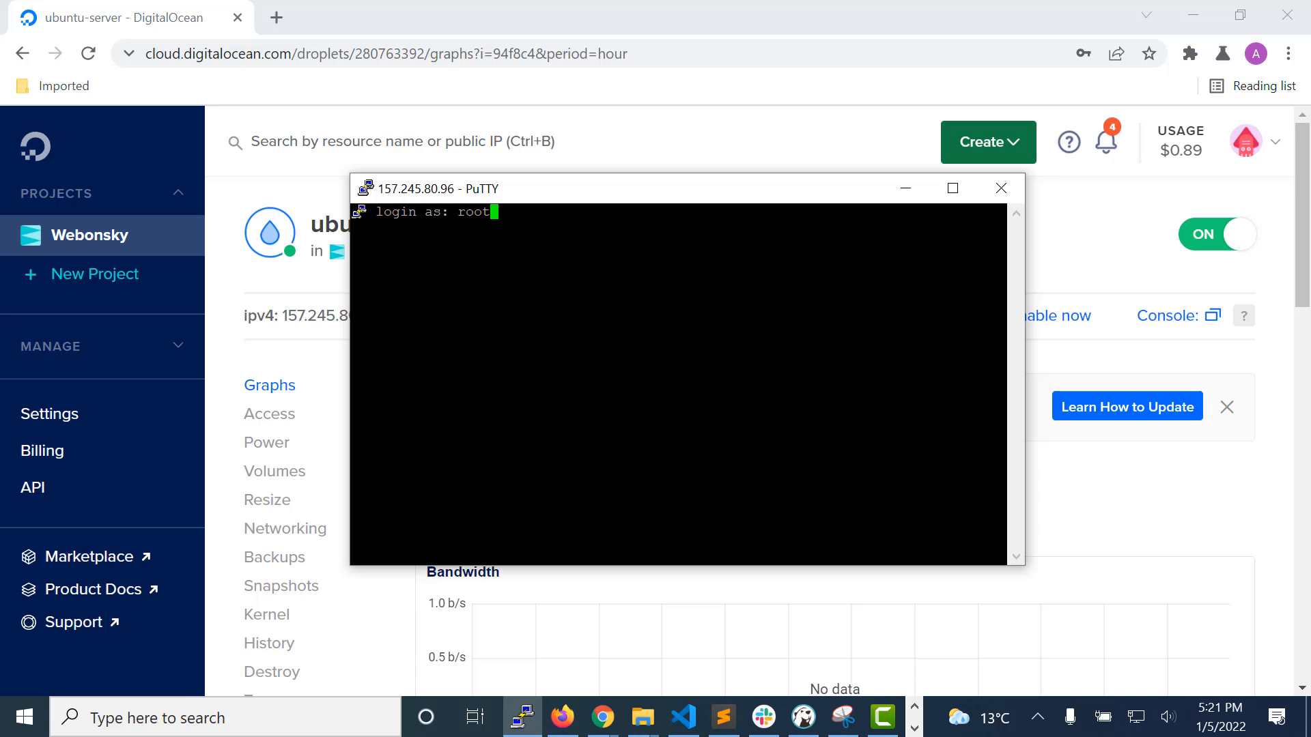
key(Return)
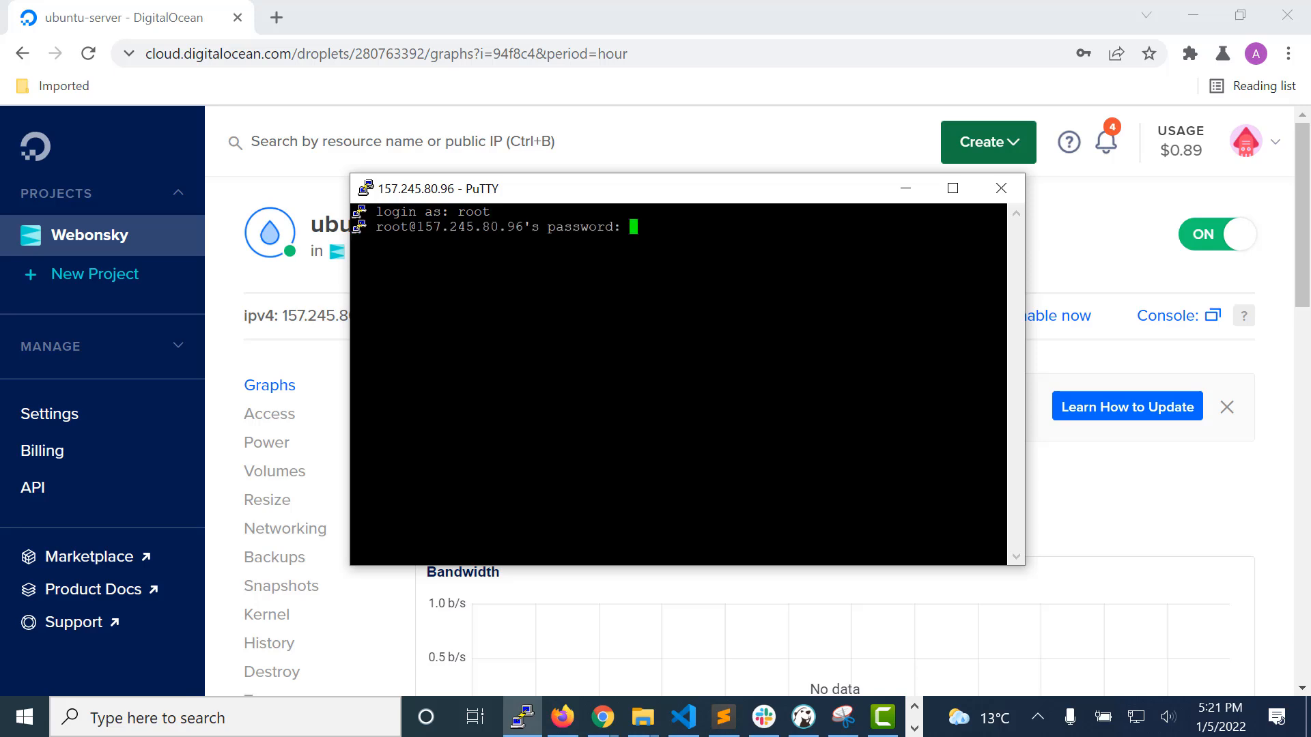
key(Return)
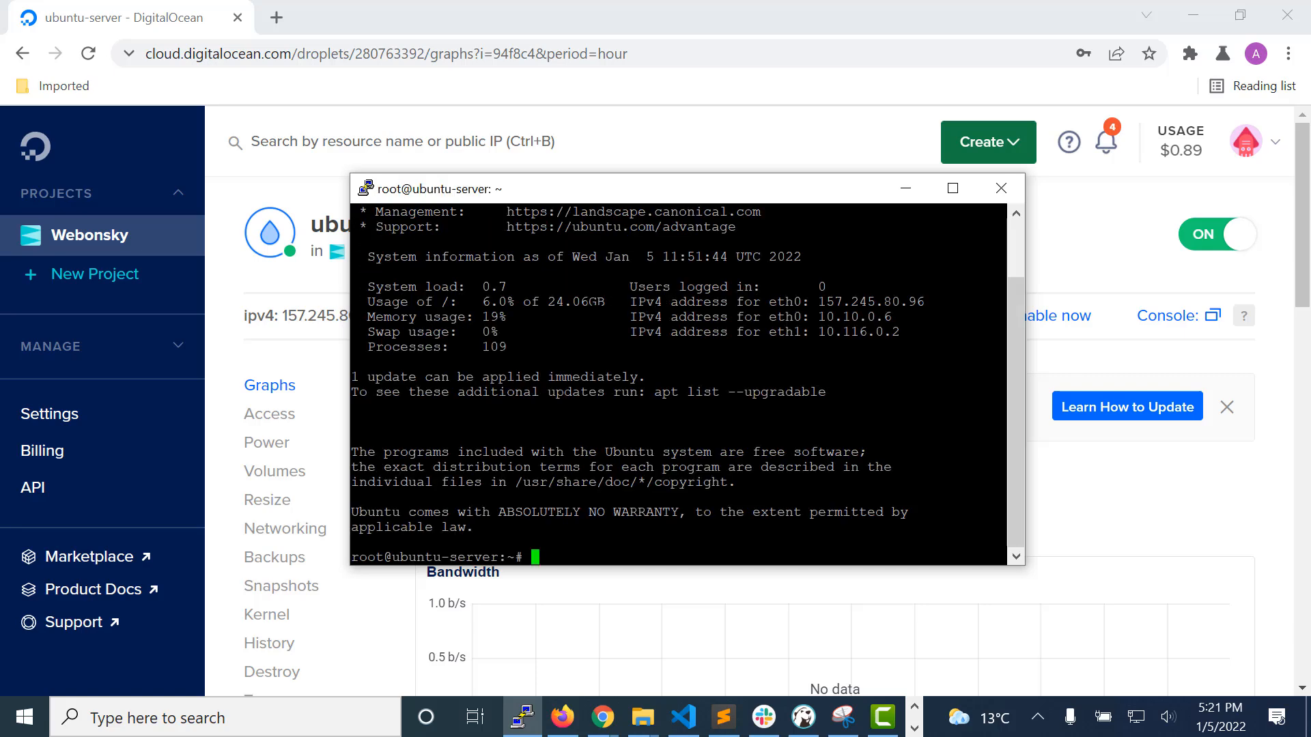
Step: Maximize the terminal window and highlight the hostname in the shell prompt, then clear the highlight
click(953, 189)
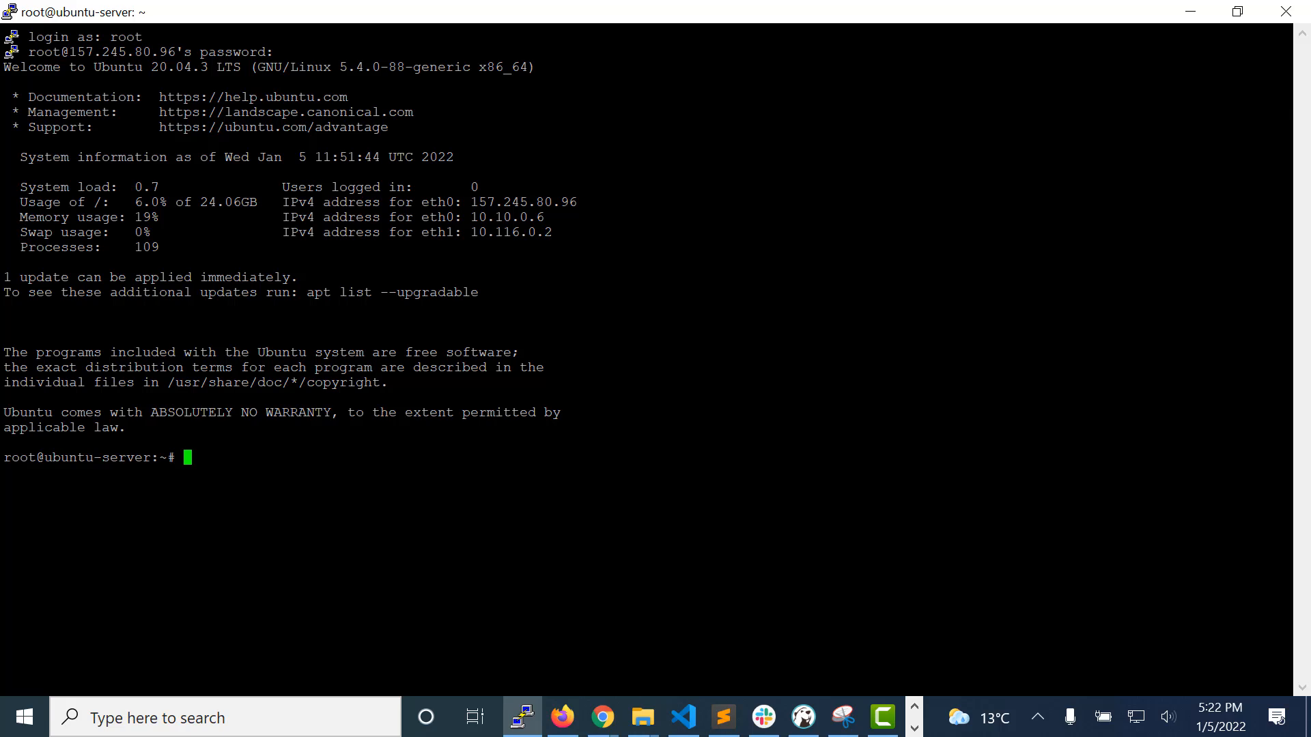
drag(44, 457, 150, 457)
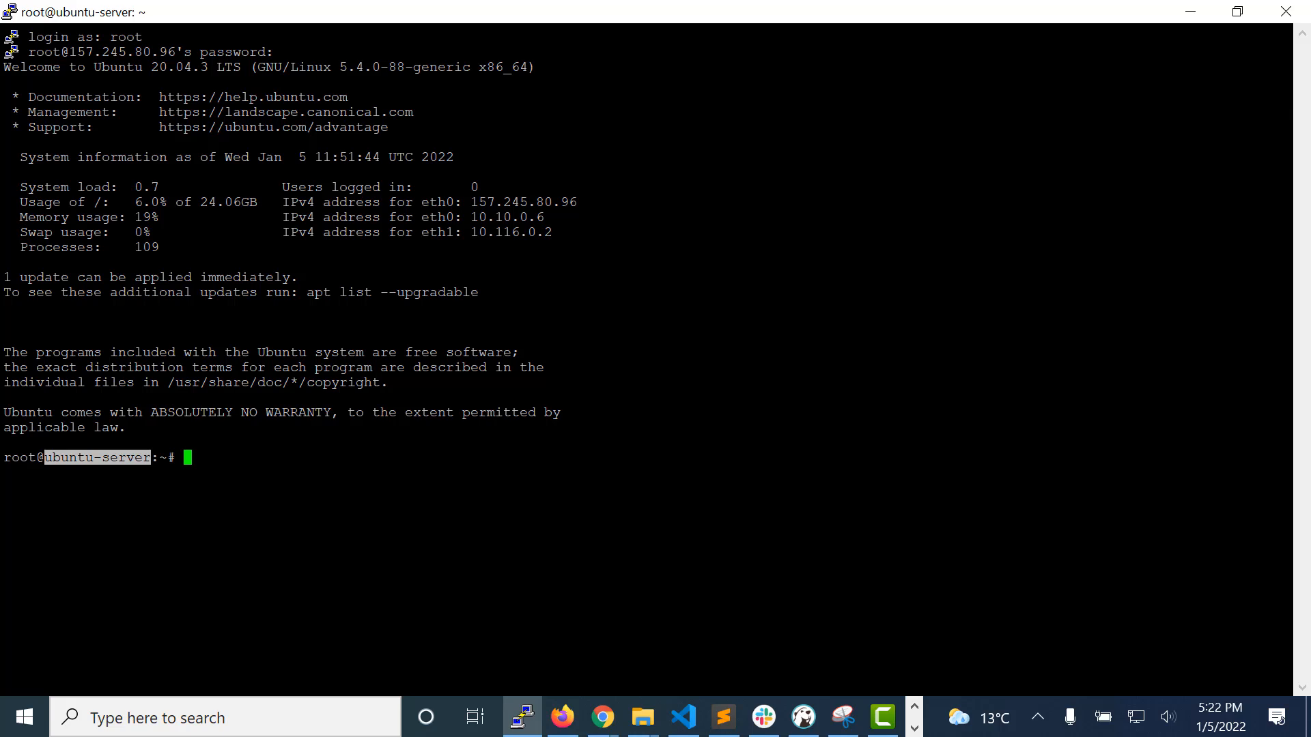
click(187, 458)
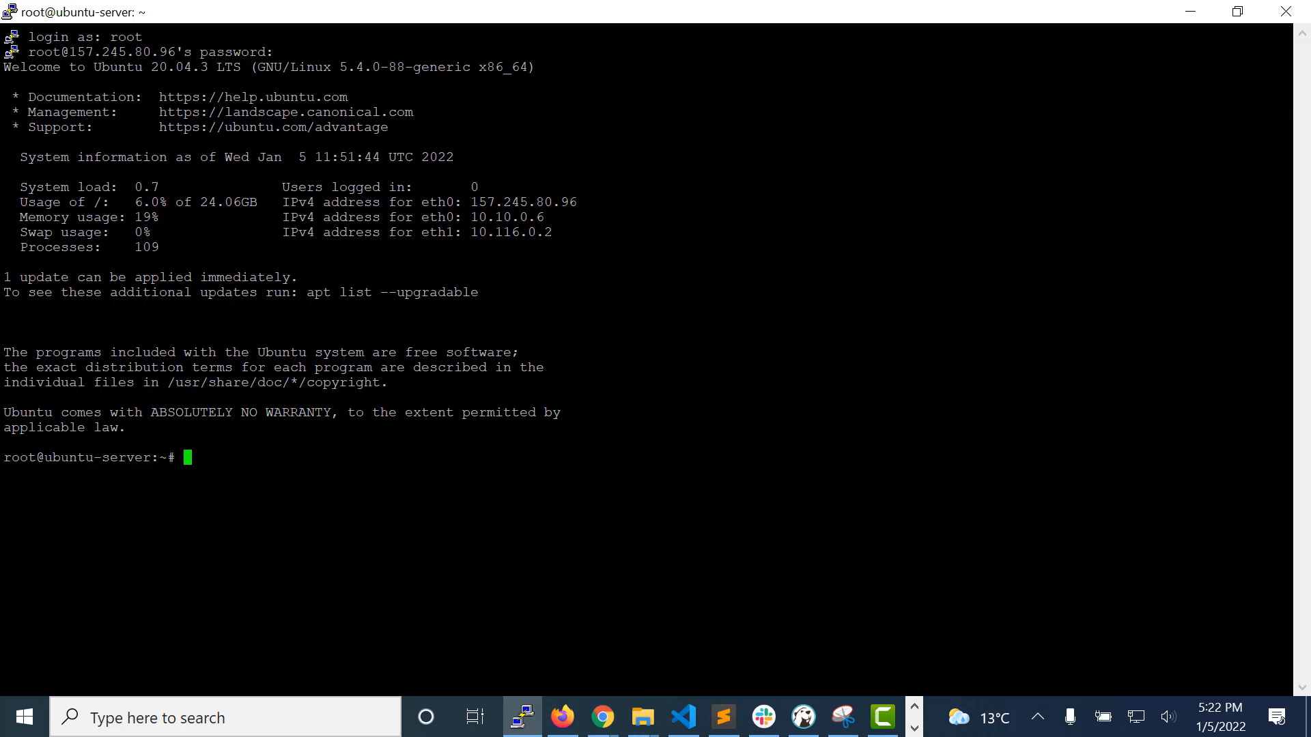